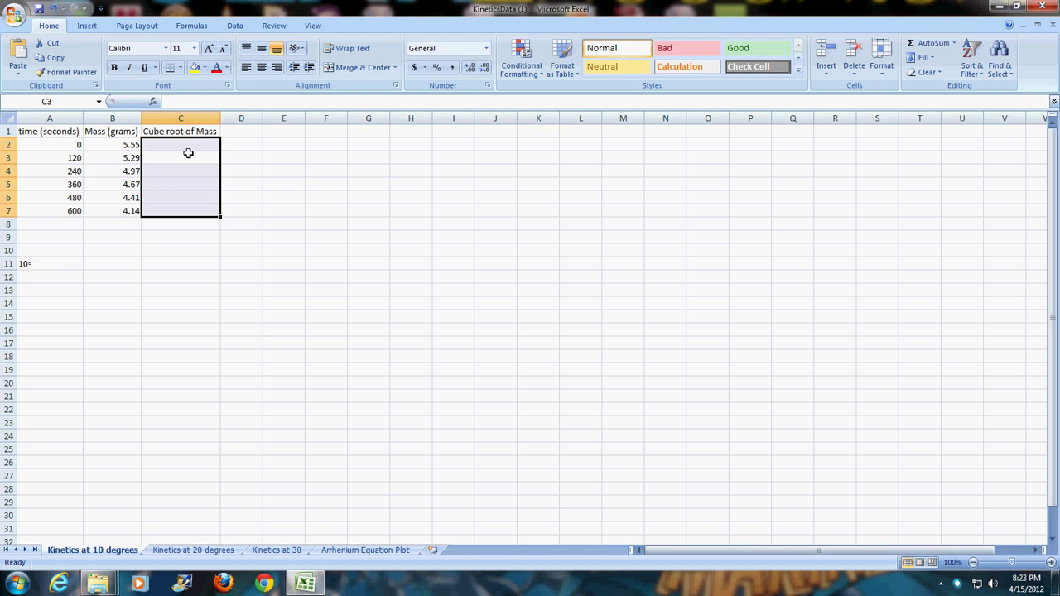
# - Enter =(B2)^(1/3) in C2 and fill it down to C7, giving cube roots 1.7705 to 1.6057
pyautogui.click(188, 149)
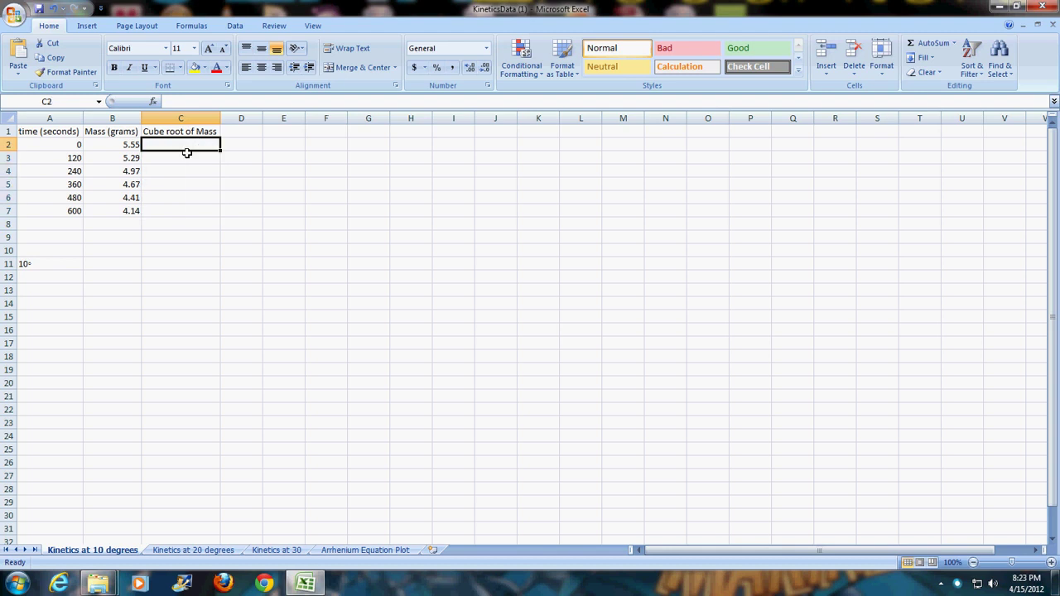
pyautogui.write('=')
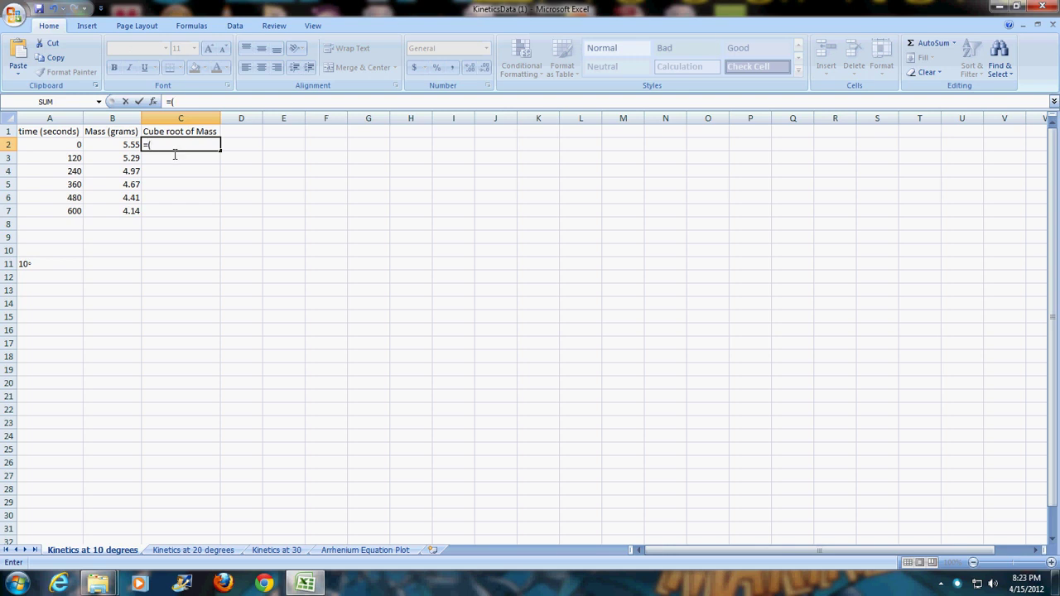
pyautogui.write('(')
pyautogui.click(123, 146)
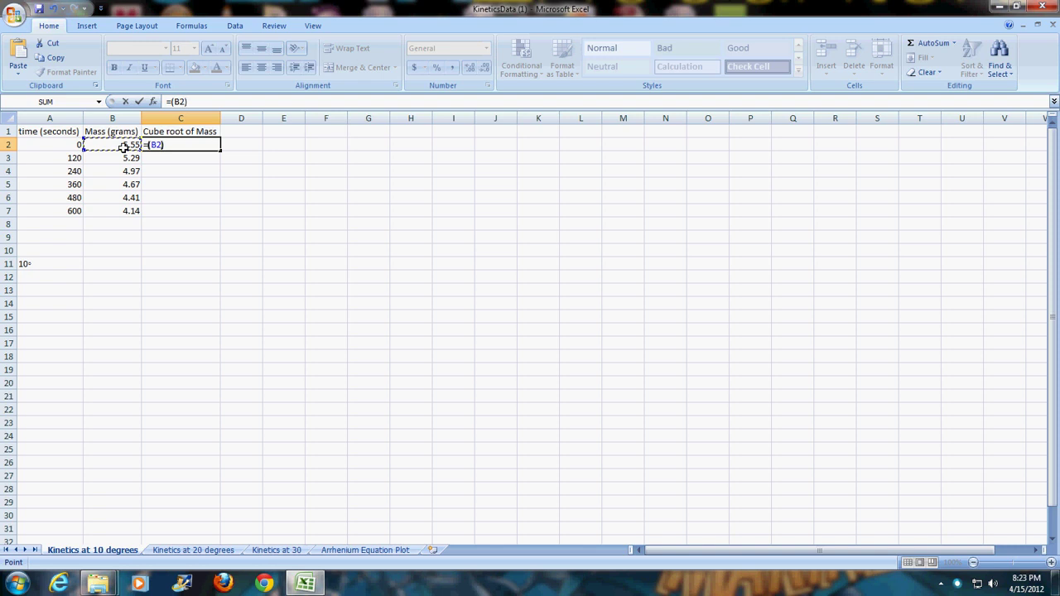
pyautogui.write(')^(')
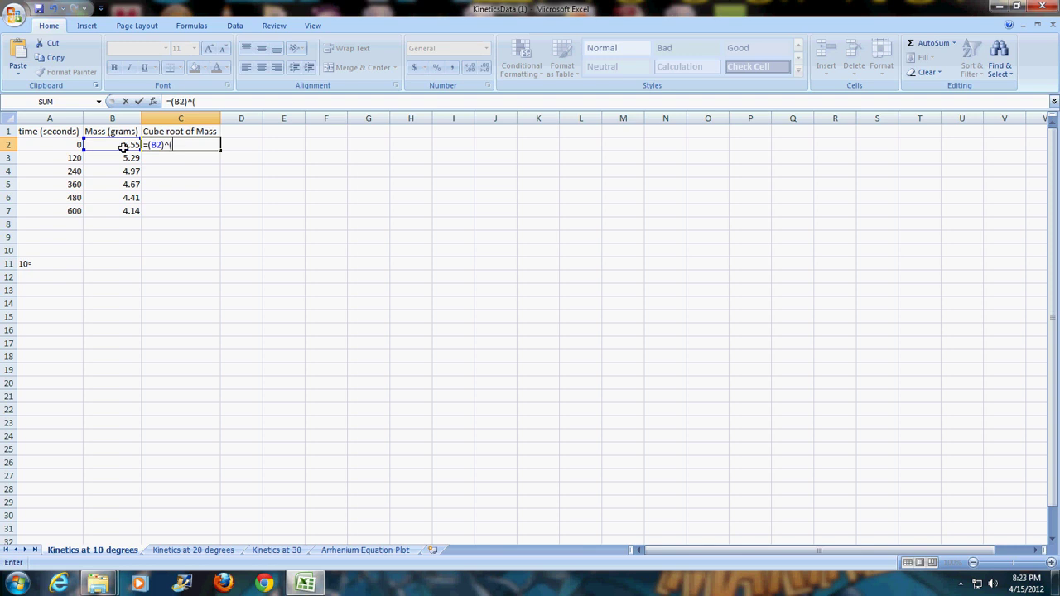
pyautogui.write('1/2')
pyautogui.press('BackSpace')
pyautogui.write('3)')
pyautogui.press('Return')
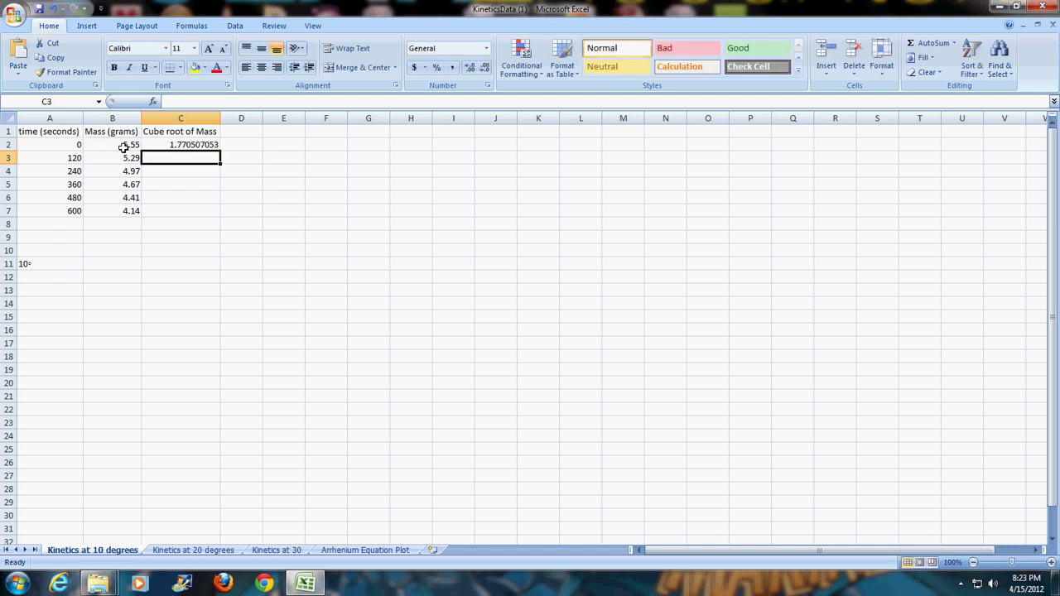
pyautogui.click(173, 145)
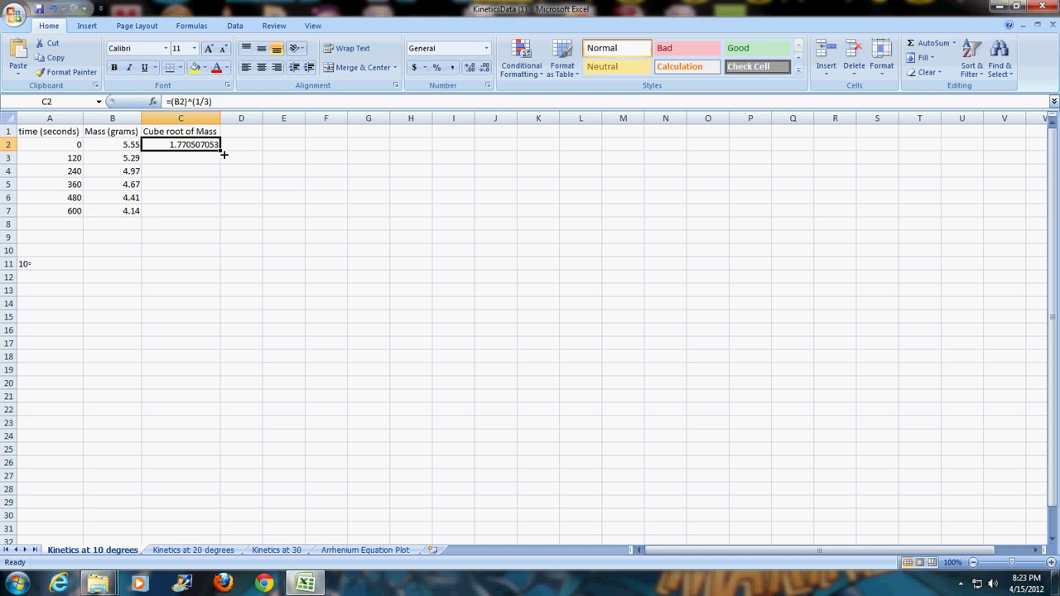
pyautogui.moveTo(223, 154); pyautogui.dragTo(215, 219)
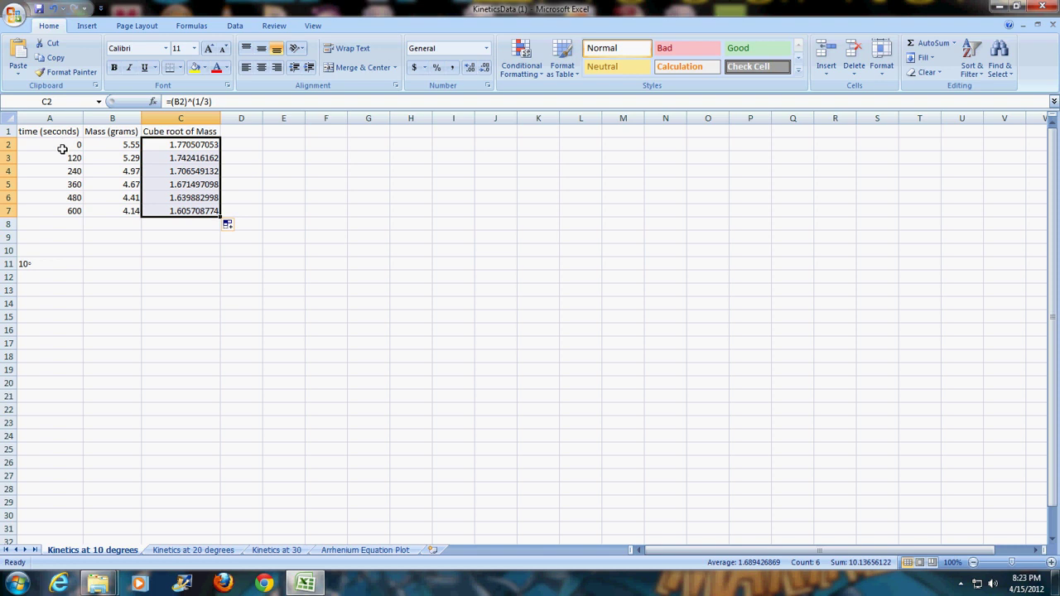
pyautogui.moveTo(61, 148); pyautogui.dragTo(55, 218)
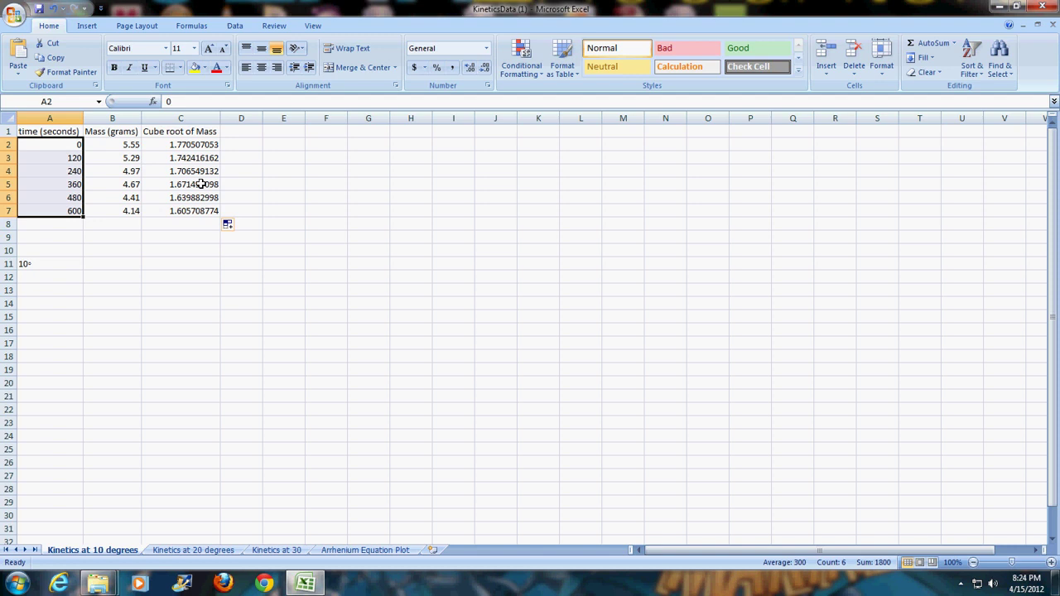
# - Plot time (A2:A7) against cube-root mass (C2:C7) as a markers-only scatter chart
pyautogui.moveTo(192, 146); pyautogui.dragTo(191, 214)
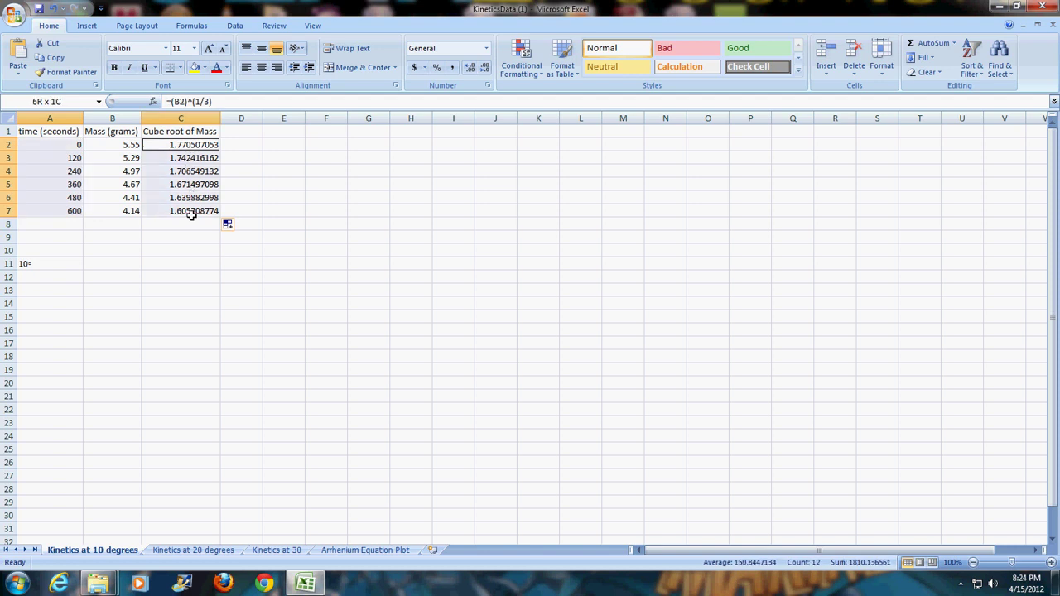
pyautogui.moveTo(191, 215); pyautogui.dragTo(191, 215)
pyautogui.click(87, 27)
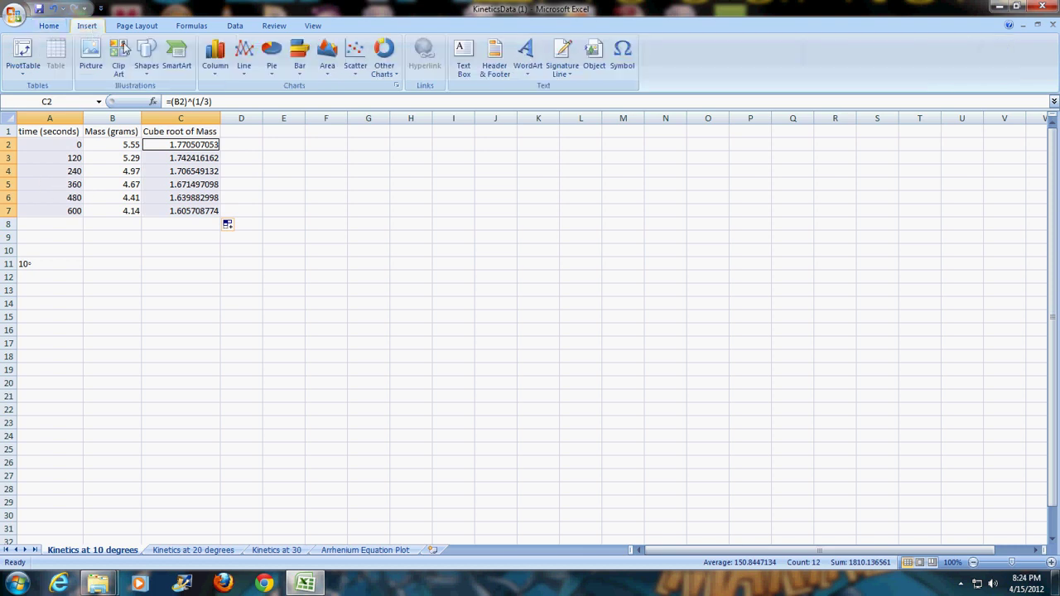
pyautogui.click(354, 68)
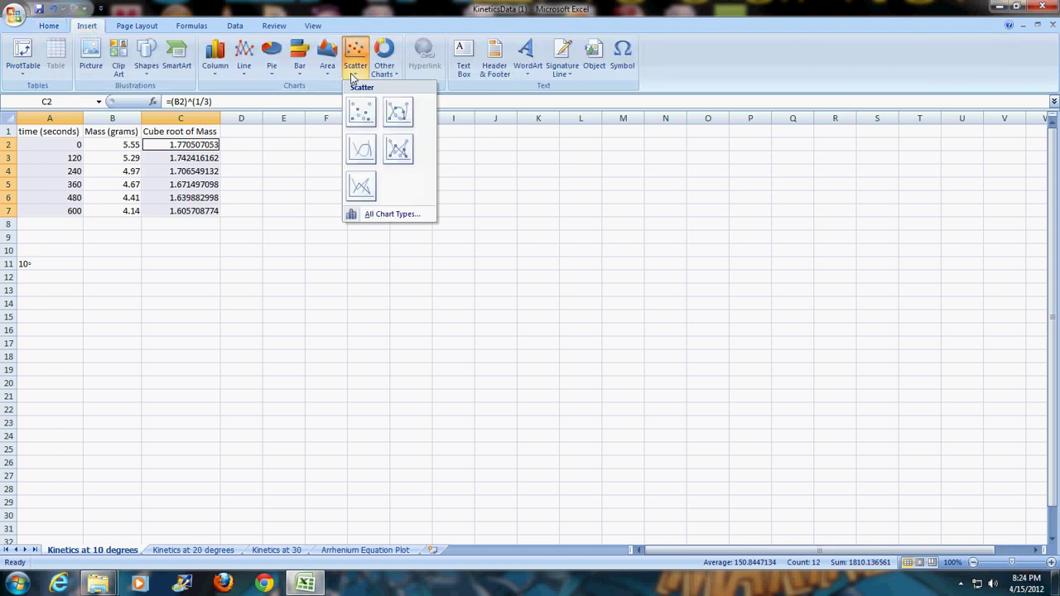
pyautogui.click(360, 122)
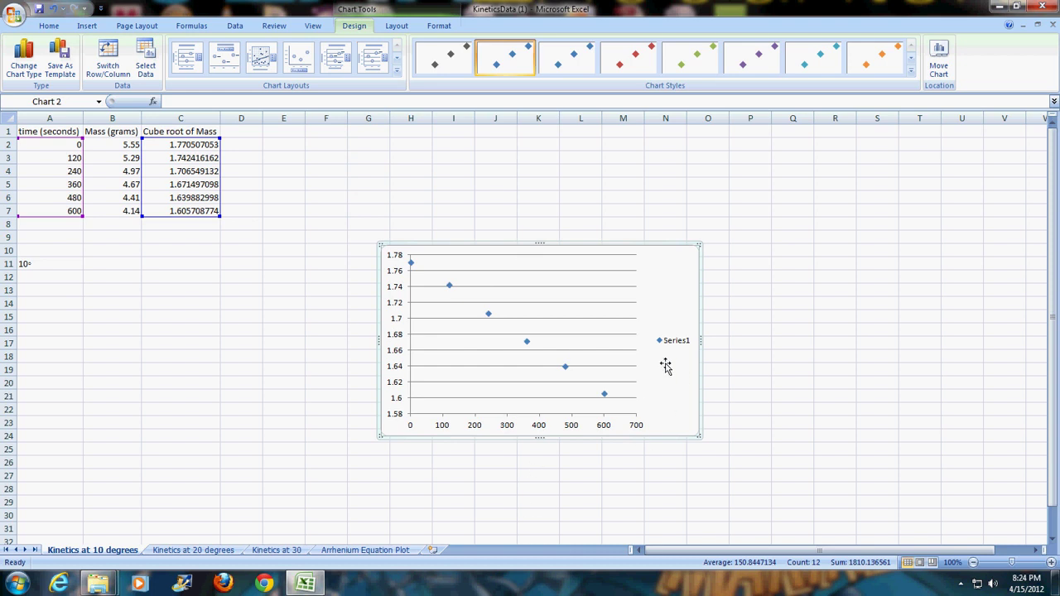
# - Add a trendline to the data series, displaying its equation and R-squared value
pyautogui.rightClick(605, 397)
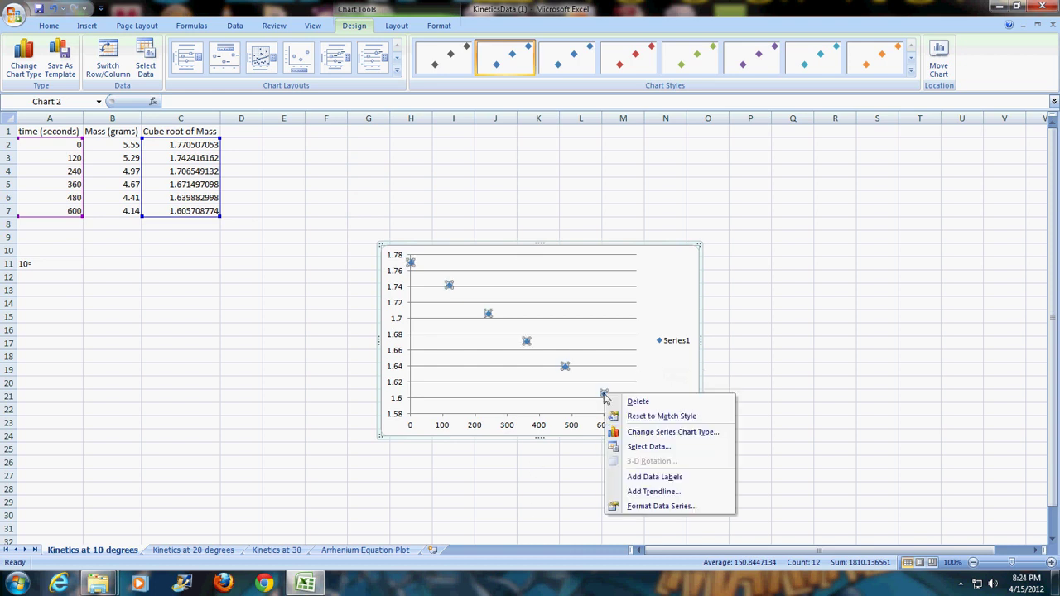
pyautogui.click(684, 491)
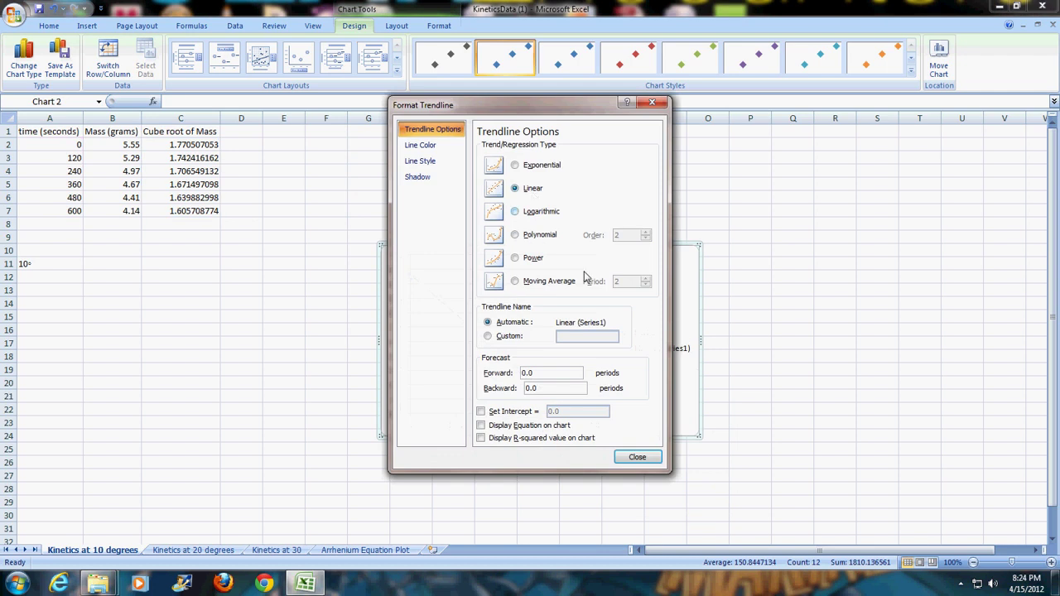
pyautogui.click(548, 428)
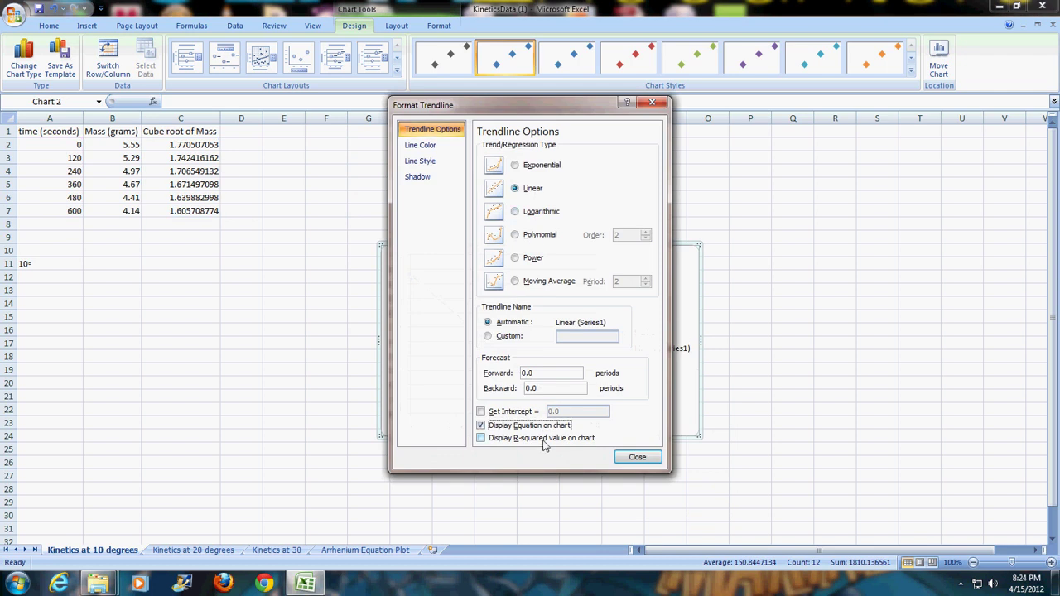
pyautogui.click(544, 439)
pyautogui.click(637, 457)
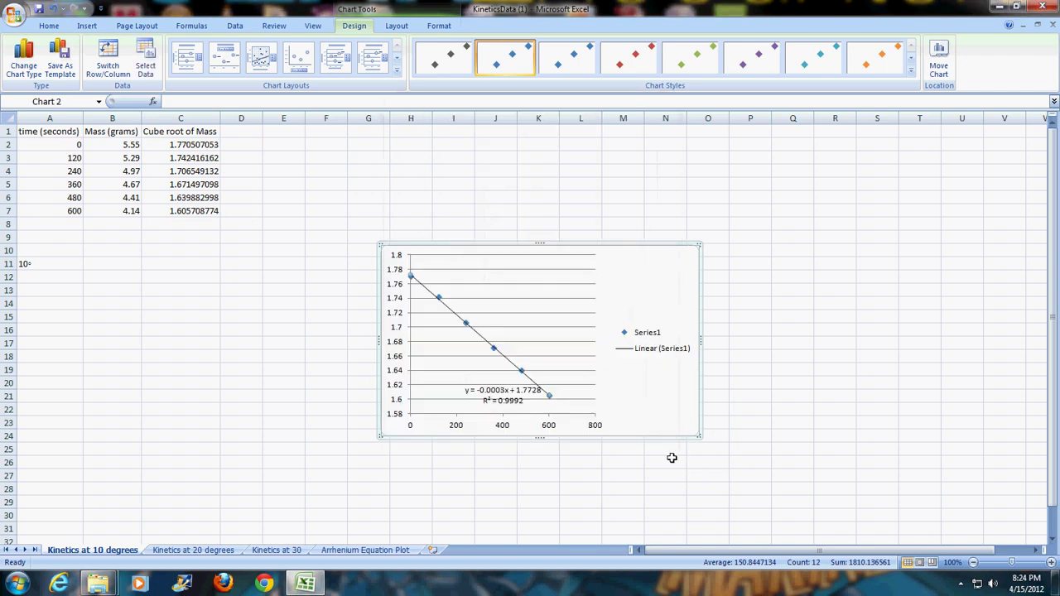
# - Move the trendline equation label to the chart's upper right and select its text
pyautogui.click(507, 404)
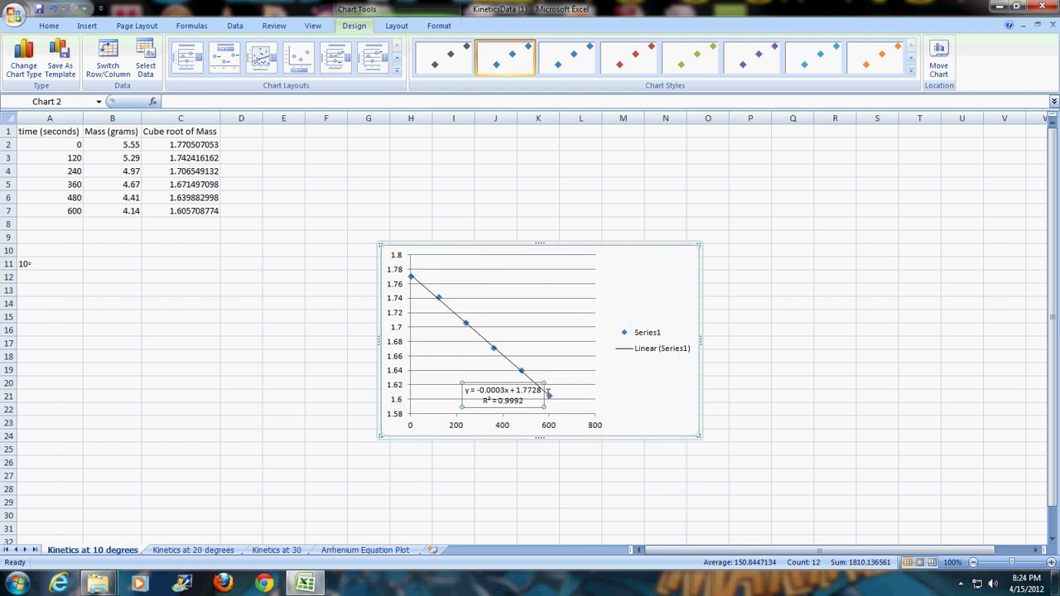
pyautogui.moveTo(548, 392); pyautogui.dragTo(687, 288)
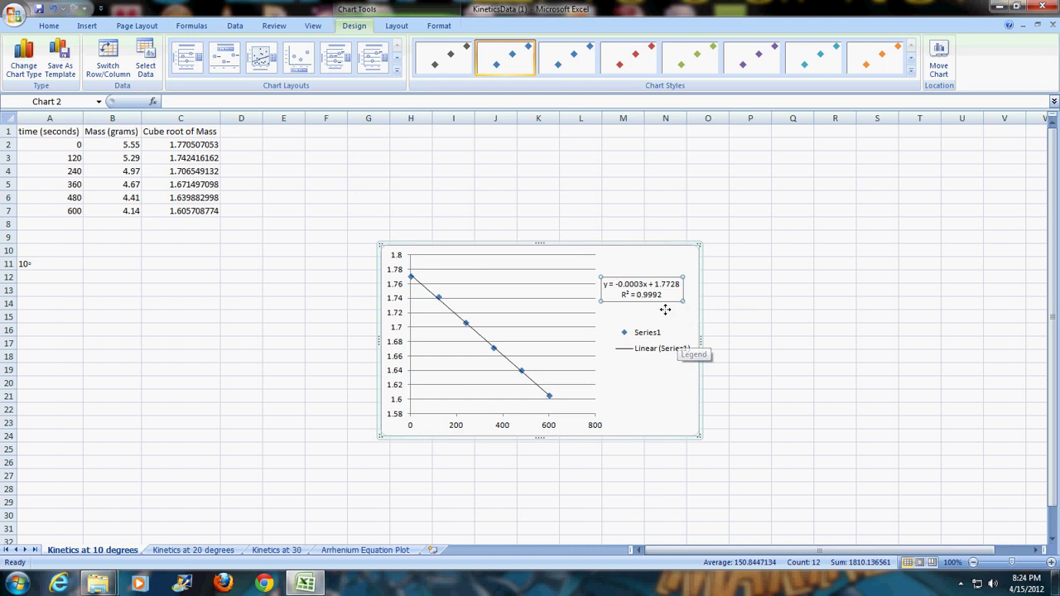
pyautogui.click(676, 298)
pyautogui.moveTo(667, 301); pyautogui.dragTo(604, 283)
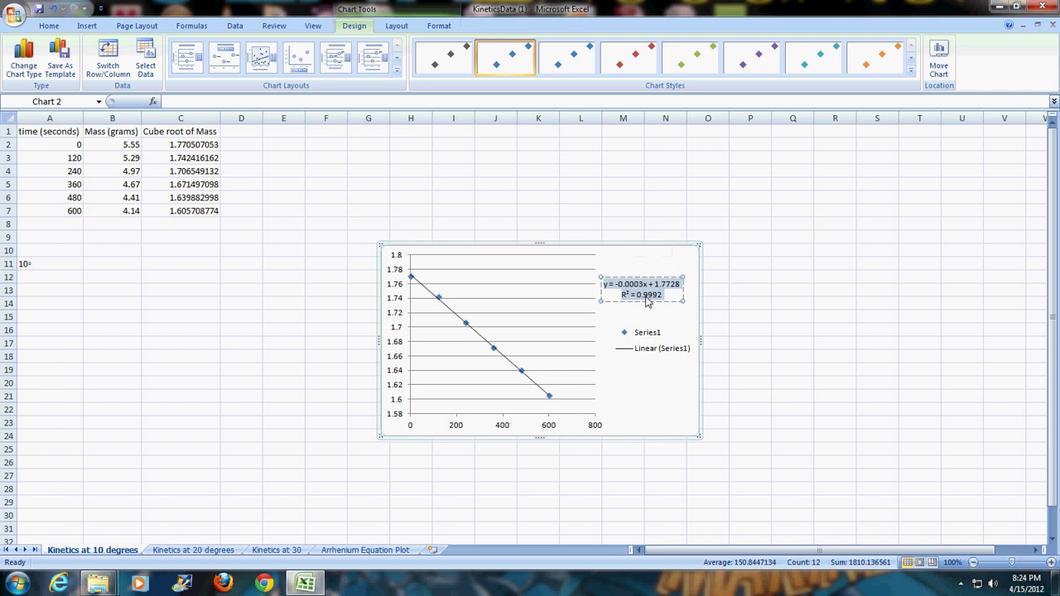
# - Format the trendline label as Scientific with 3 decimal places, giving y = -2.778E-04x + 1.773E+00
pyautogui.rightClick(647, 302)
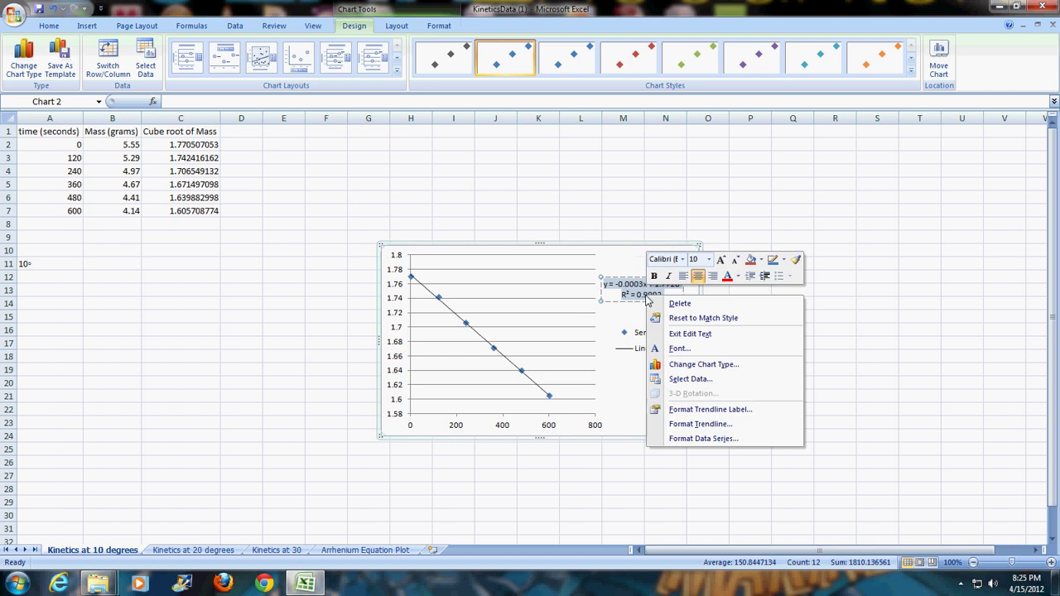
pyautogui.click(729, 411)
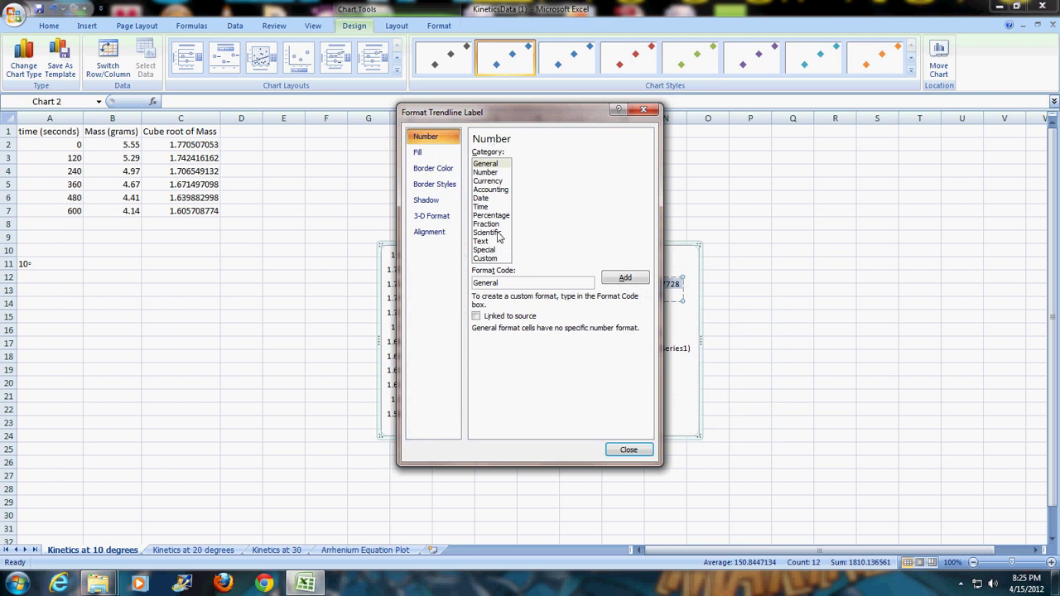
pyautogui.click(497, 233)
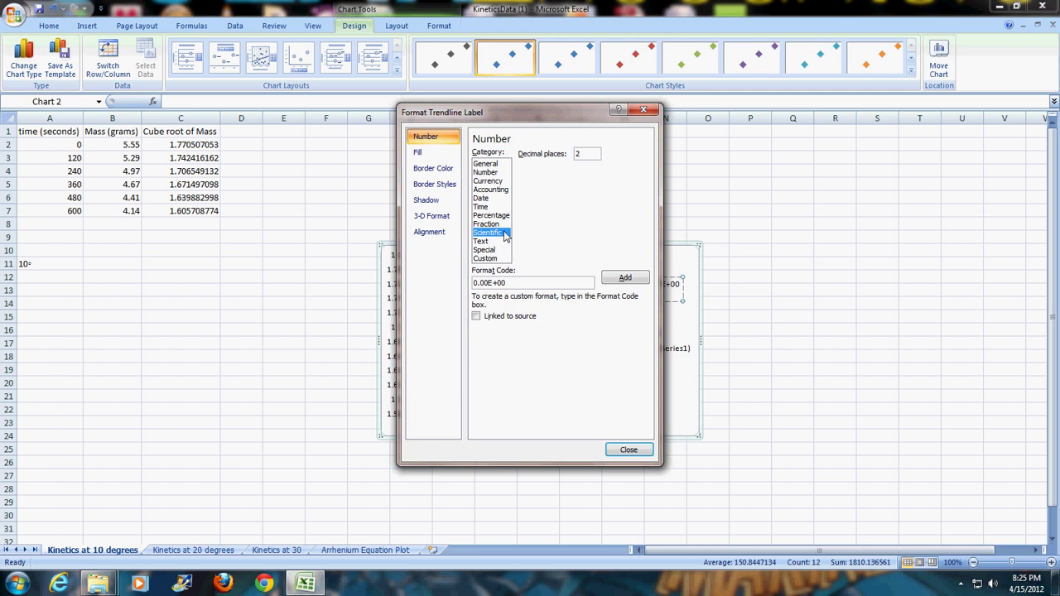
pyautogui.doubleClick(591, 161)
pyautogui.write('3')
pyautogui.click(628, 450)
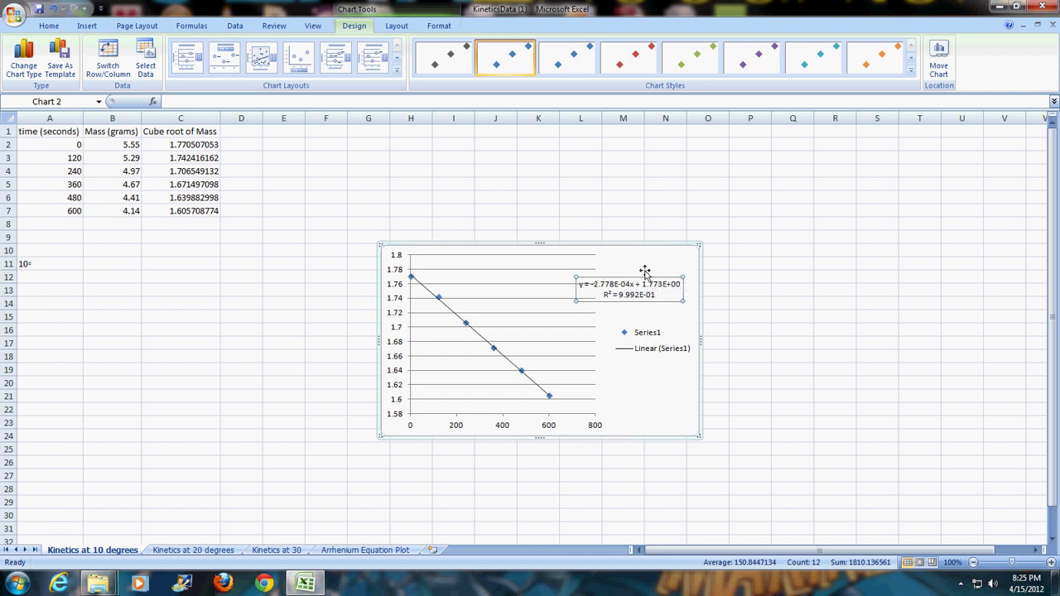
pyautogui.click(642, 267)
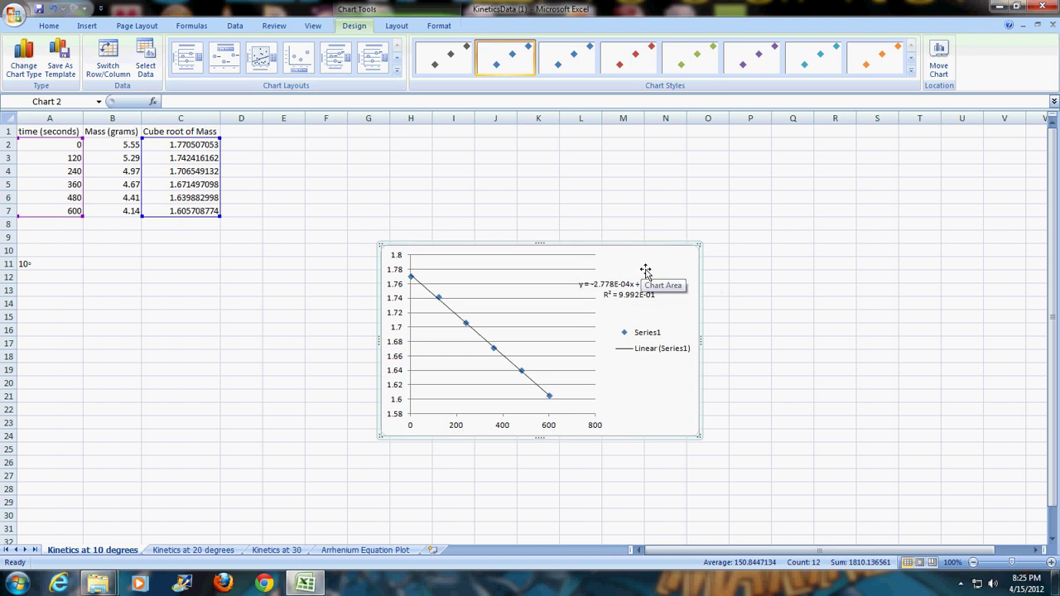
pyautogui.click(396, 26)
# - Add a title above the chart reading 'Cube Root of Mass as a Function of TIme at 10'
pyautogui.click(213, 68)
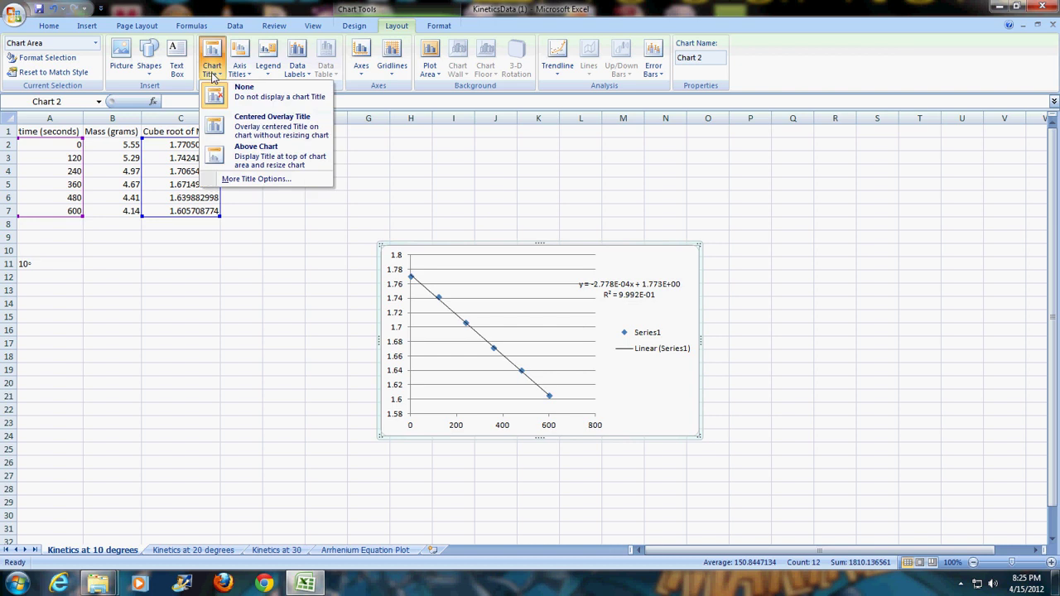
pyautogui.click(250, 154)
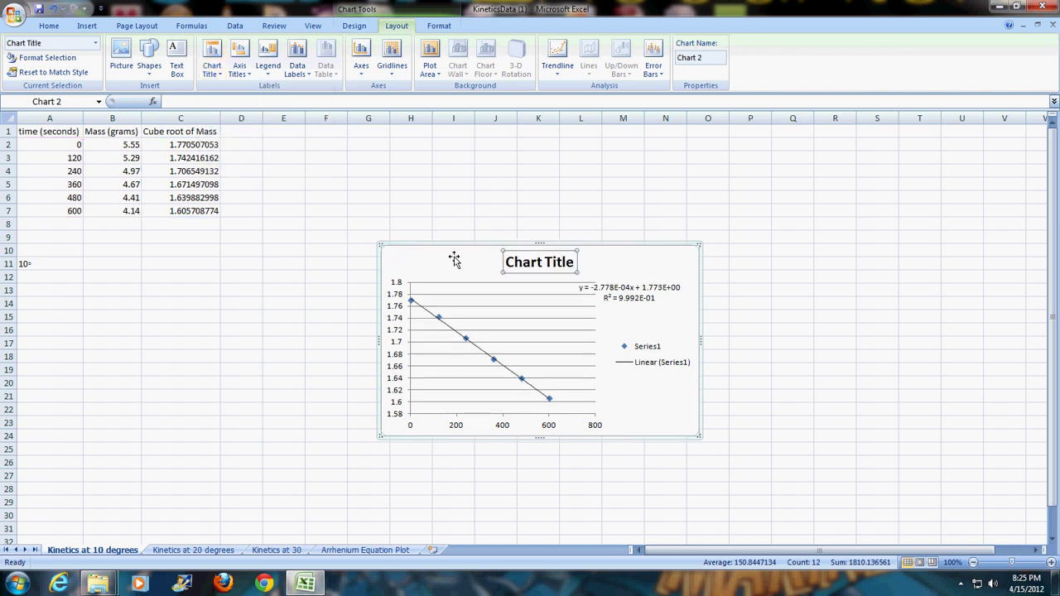
pyautogui.tripleClick(522, 264)
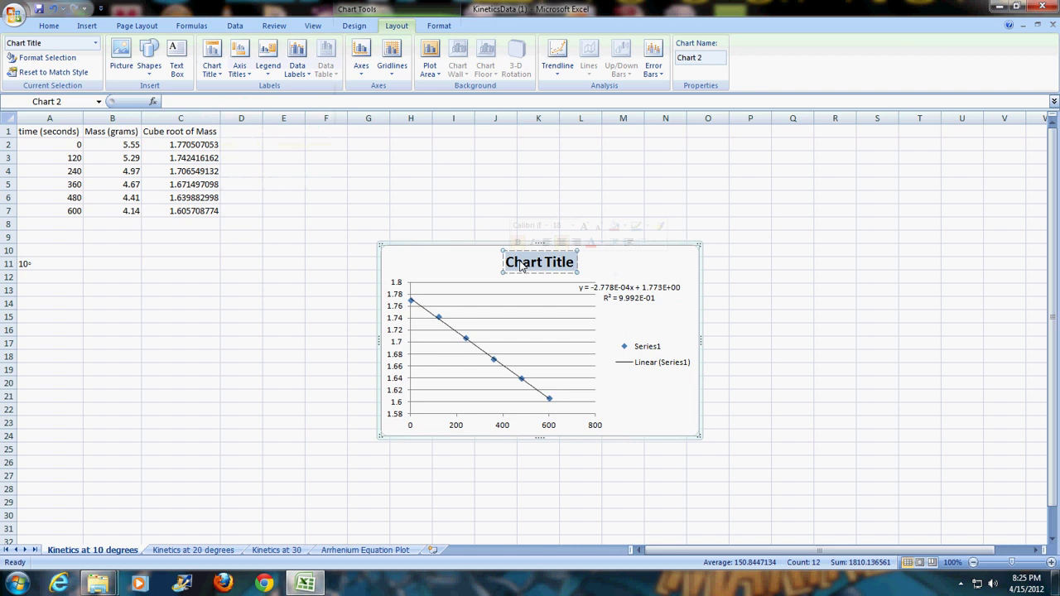
pyautogui.write('Cube ro')
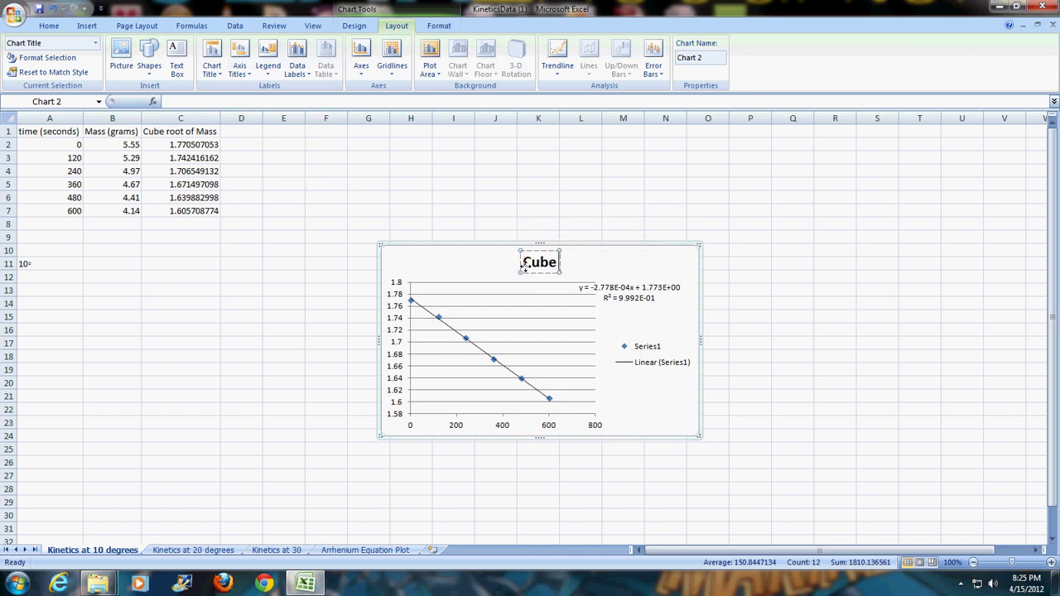
pyautogui.press('BackSpace')
pyautogui.press('BackSpace')
pyautogui.write('Root')
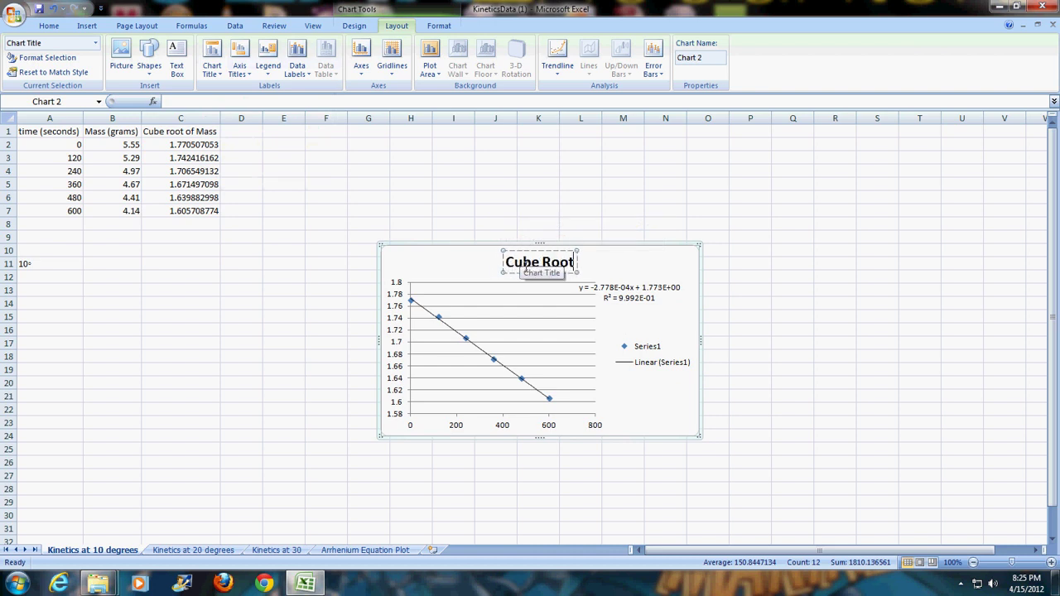
pyautogui.write(' of Mass as')
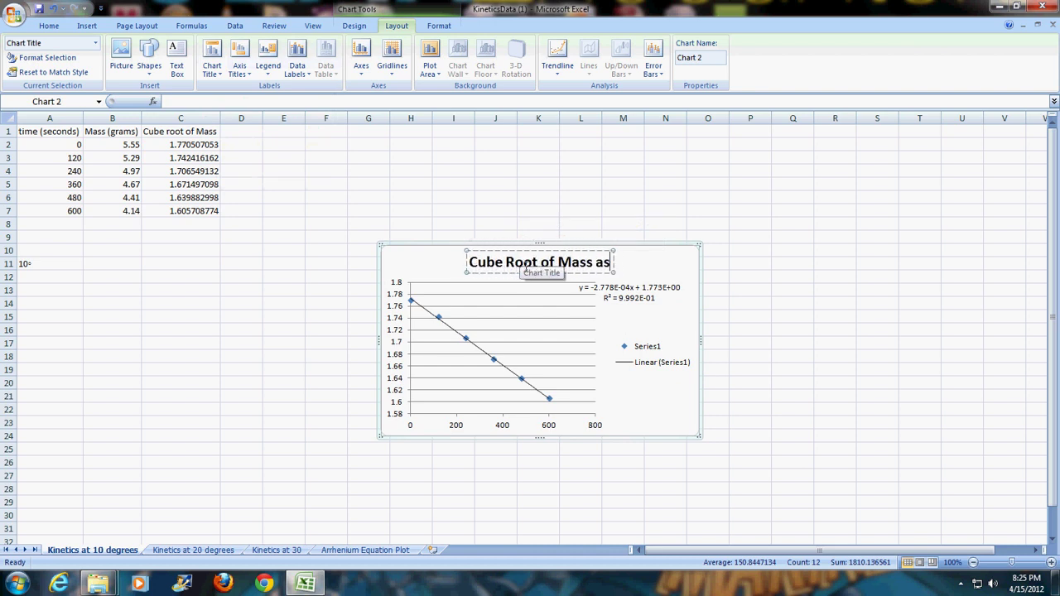
pyautogui.write(' a Func')
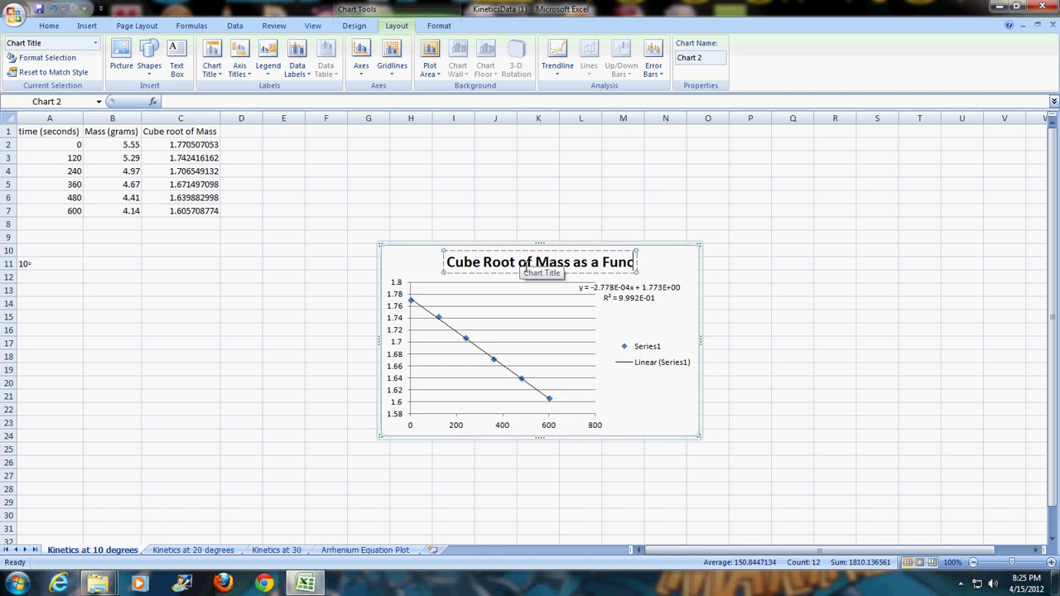
pyautogui.write('tion of Time')
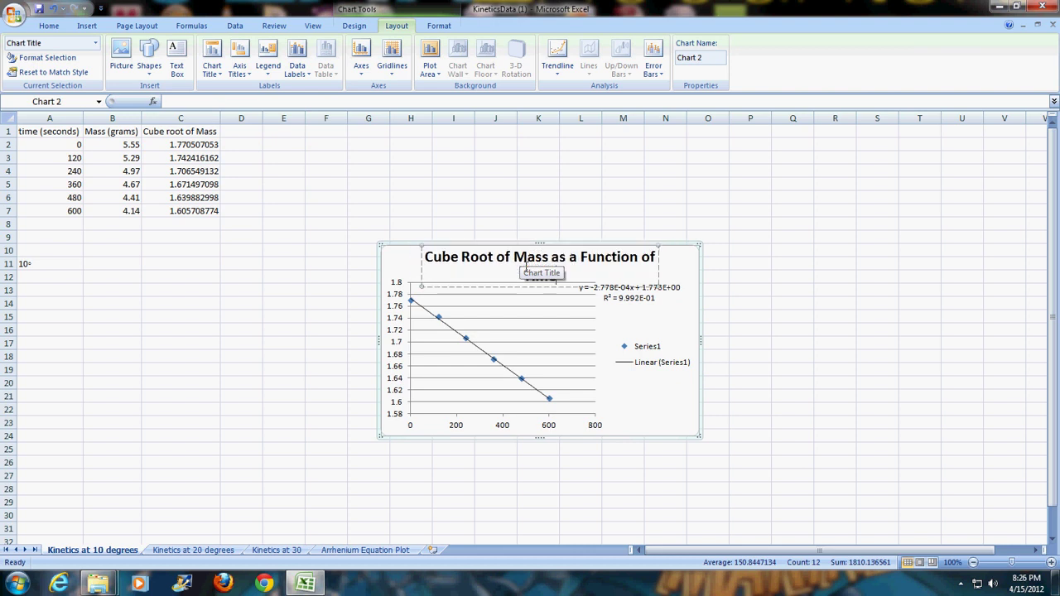
pyautogui.write(' (s)')
pyautogui.write(' 10')
pyautogui.click(49, 26)
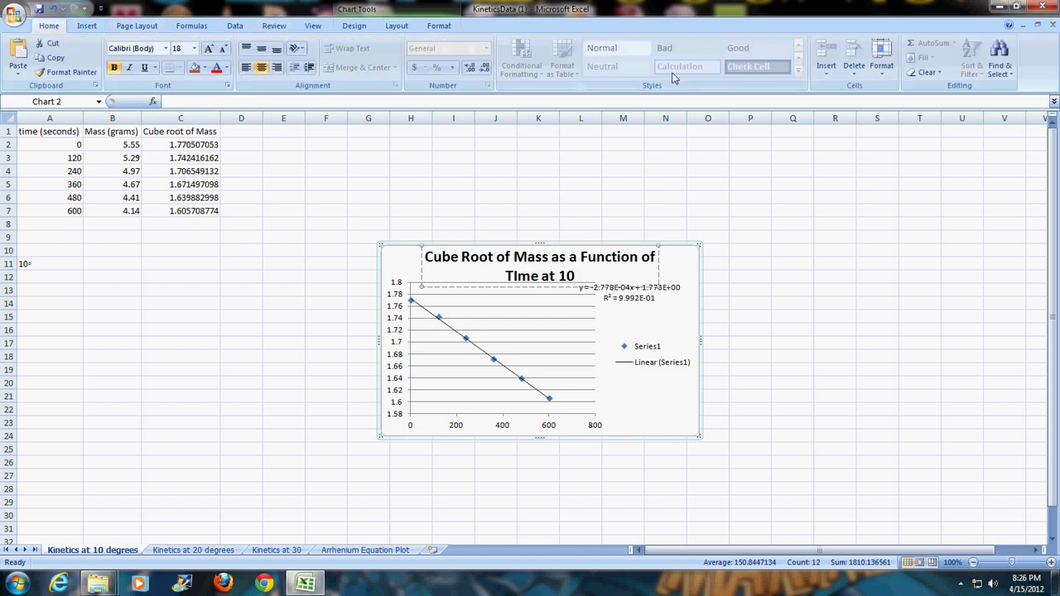
pyautogui.click(87, 28)
# - Insert a degree sign after '10' in the chart title
pyautogui.click(622, 58)
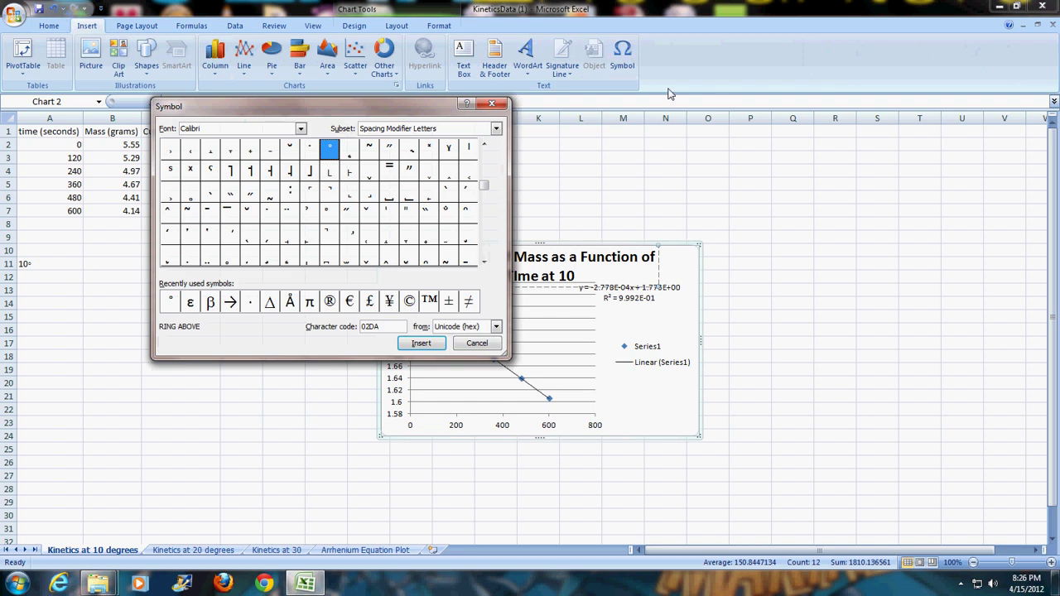
pyautogui.click(170, 301)
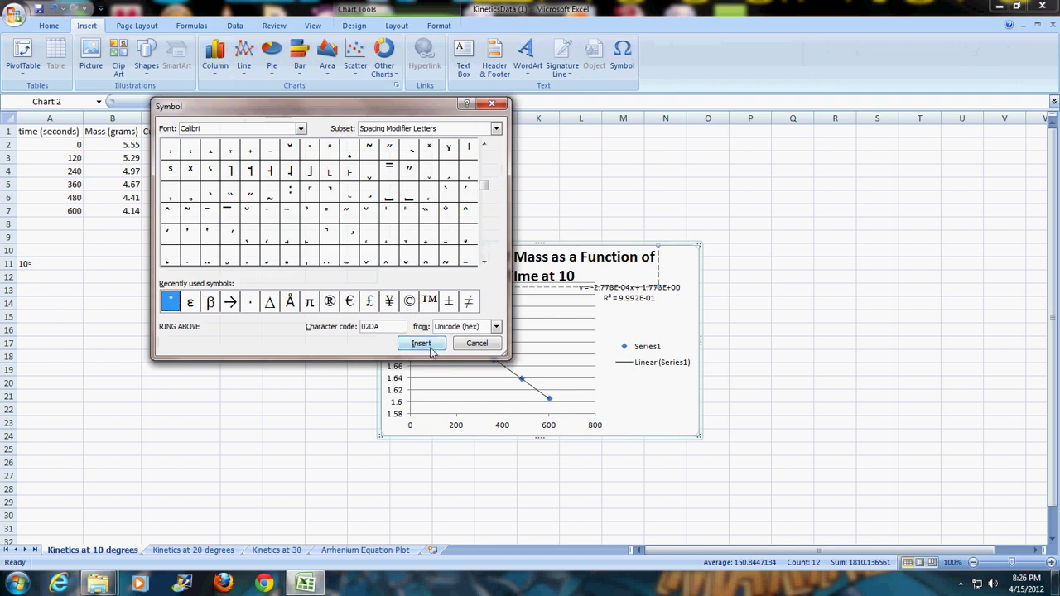
pyautogui.click(431, 349)
pyautogui.click(476, 343)
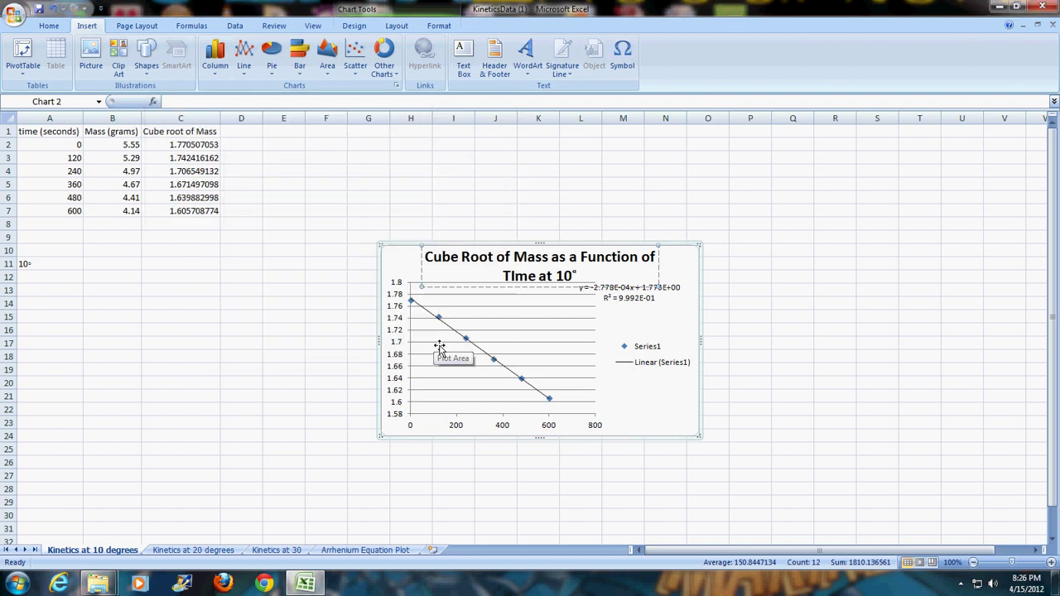
# - Append 'C' to the title and correct 'TIme' to 'Time'
pyautogui.write('C')
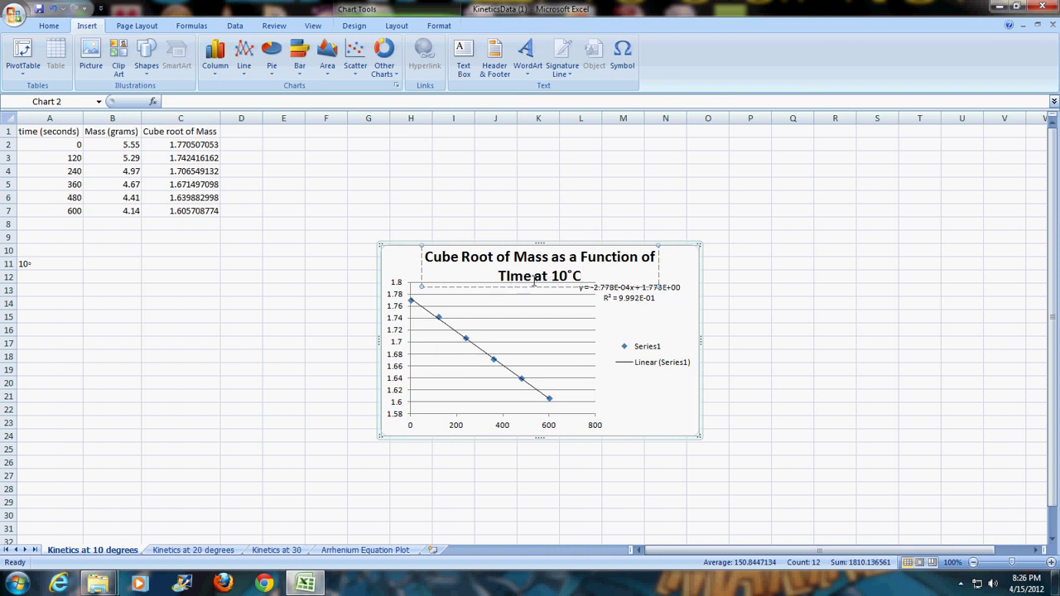
pyautogui.write('\\')
pyautogui.press('BackSpace')
pyautogui.press('BackSpace')
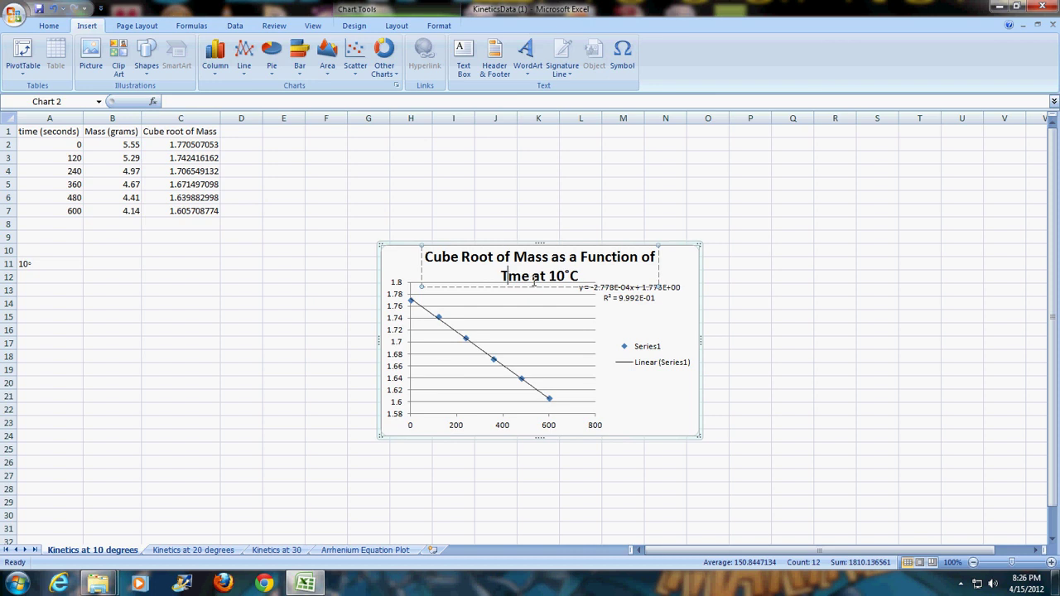
pyautogui.write('i')
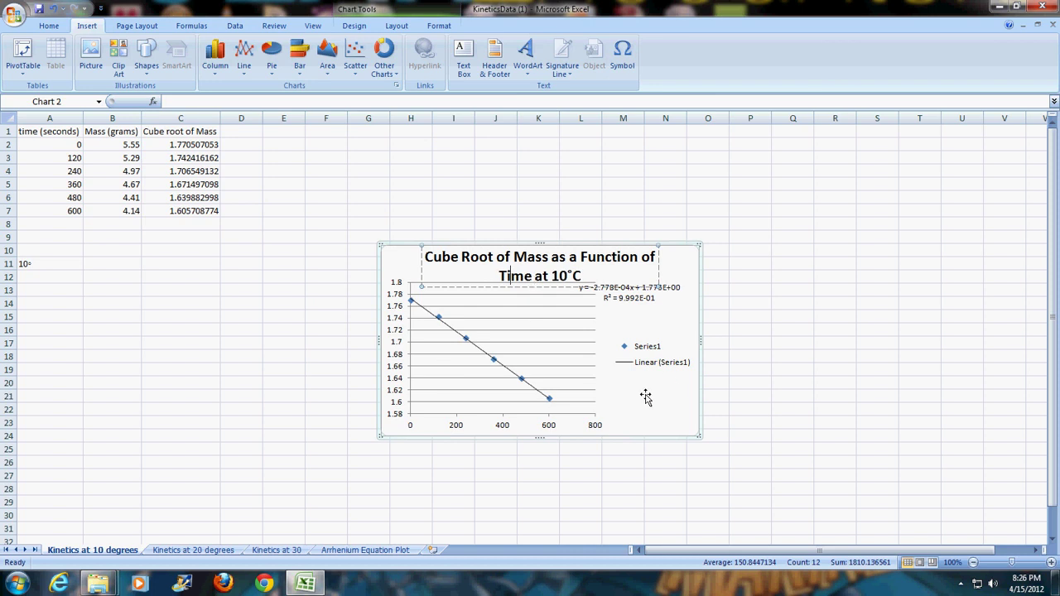
pyautogui.click(644, 404)
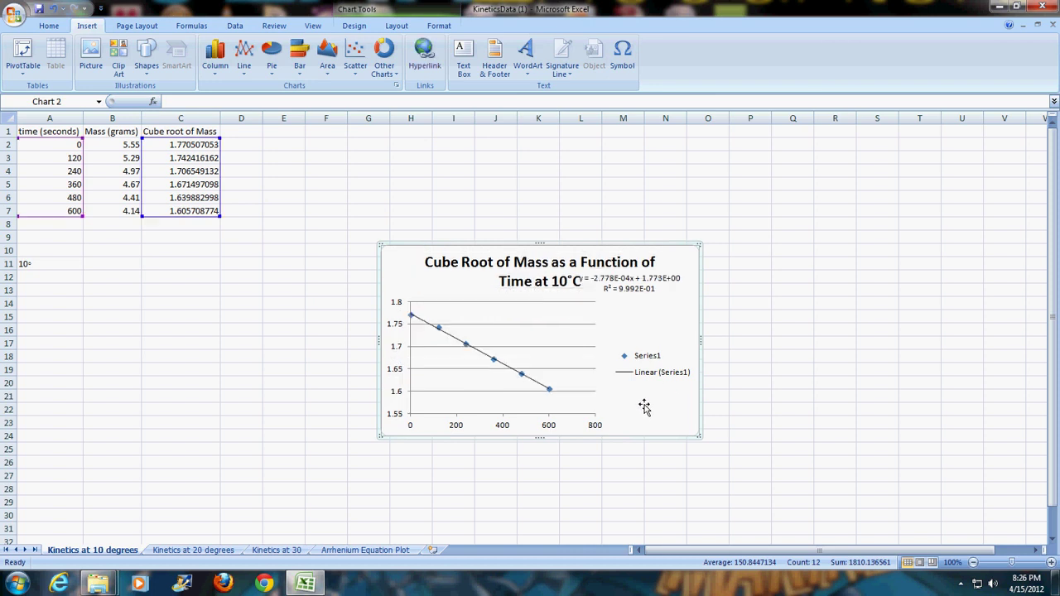
# - Add a horizontal axis title below the axis reading 'Time (seconds)'
pyautogui.click(395, 26)
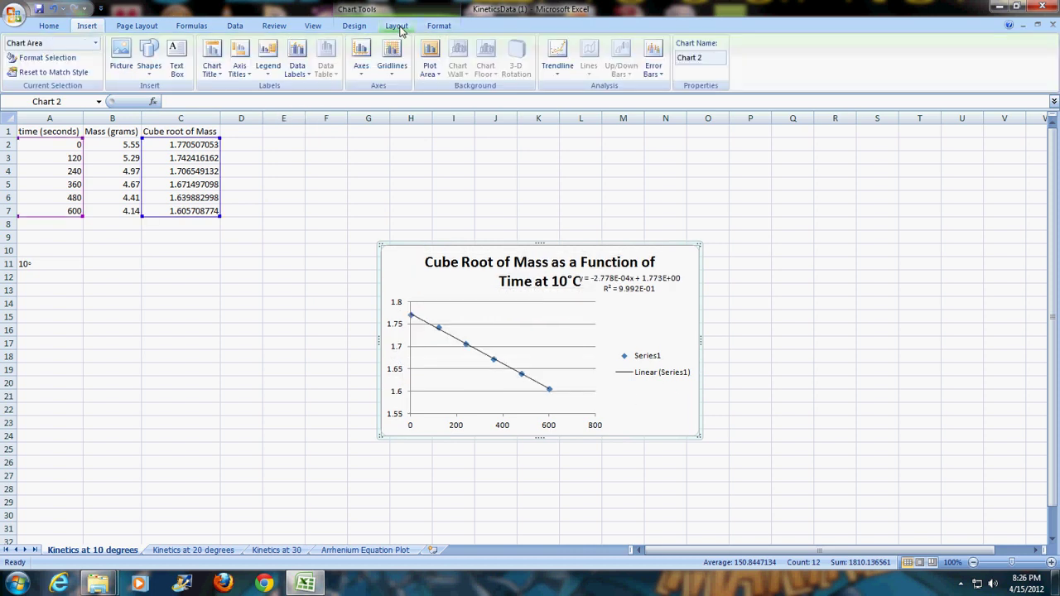
pyautogui.click(239, 68)
pyautogui.moveTo(250, 89)
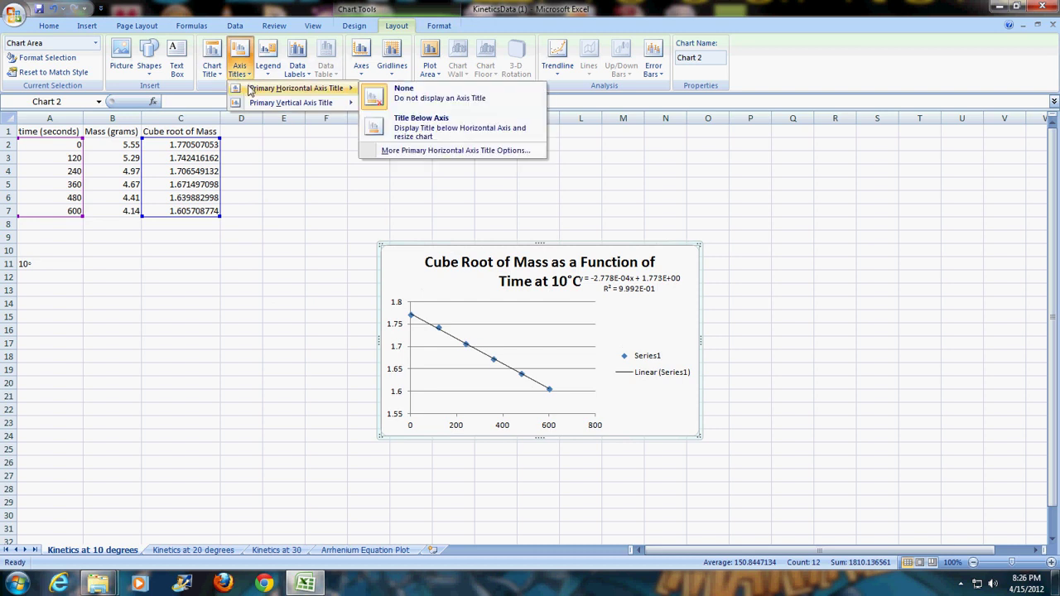
pyautogui.click(433, 137)
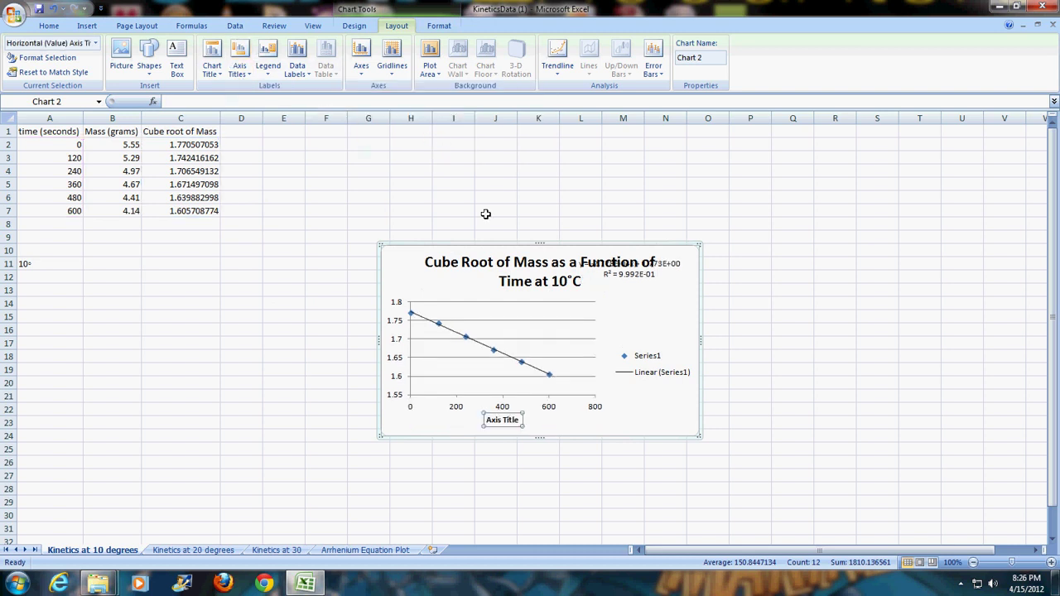
pyautogui.moveTo(522, 427); pyautogui.dragTo(488, 423)
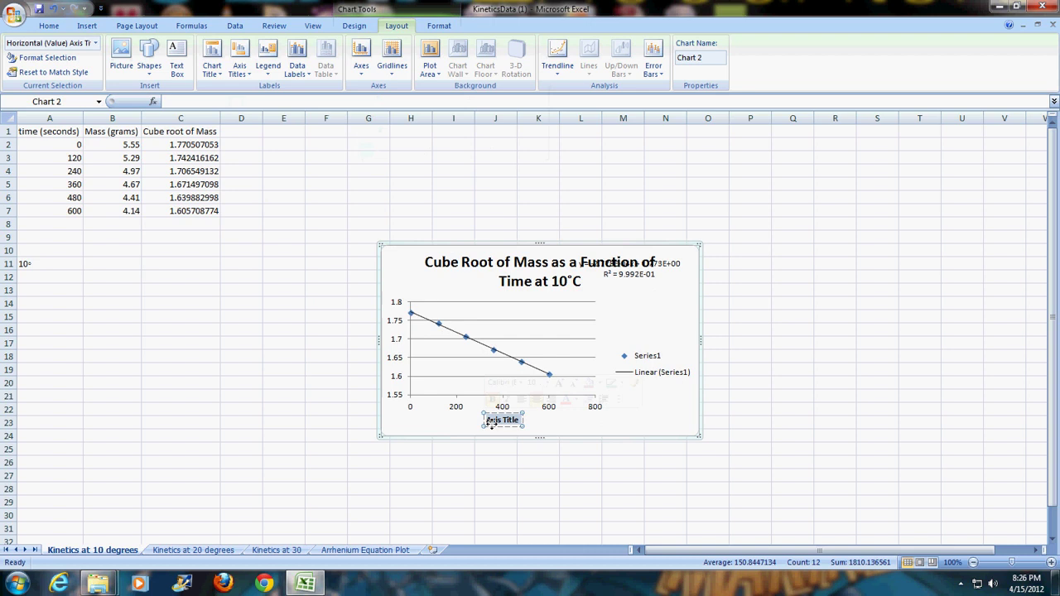
pyautogui.write('Tim')
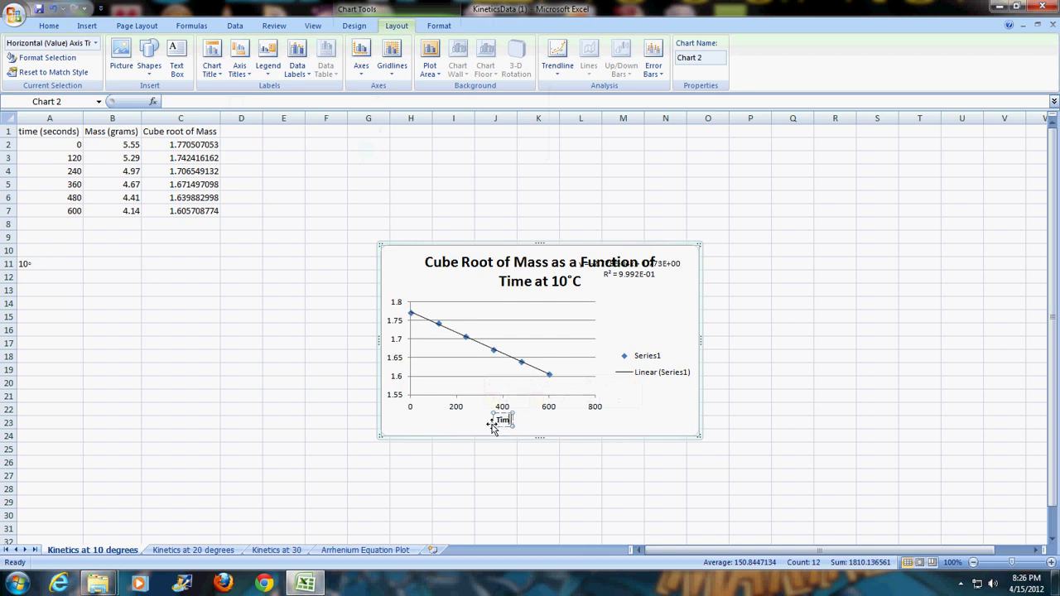
pyautogui.write('e (se')
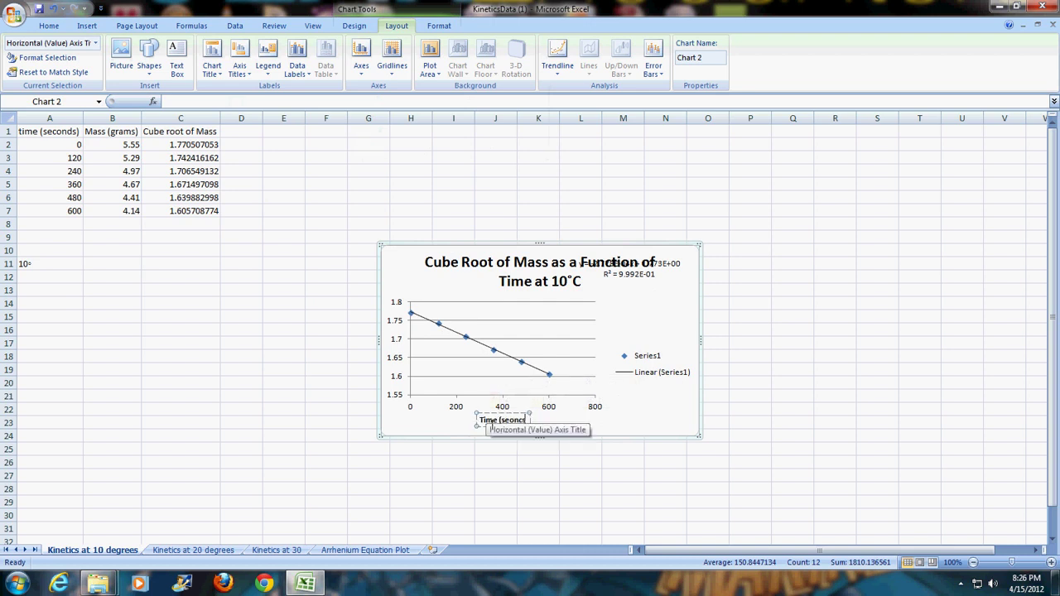
pyautogui.write('conds)')
pyautogui.click(406, 288)
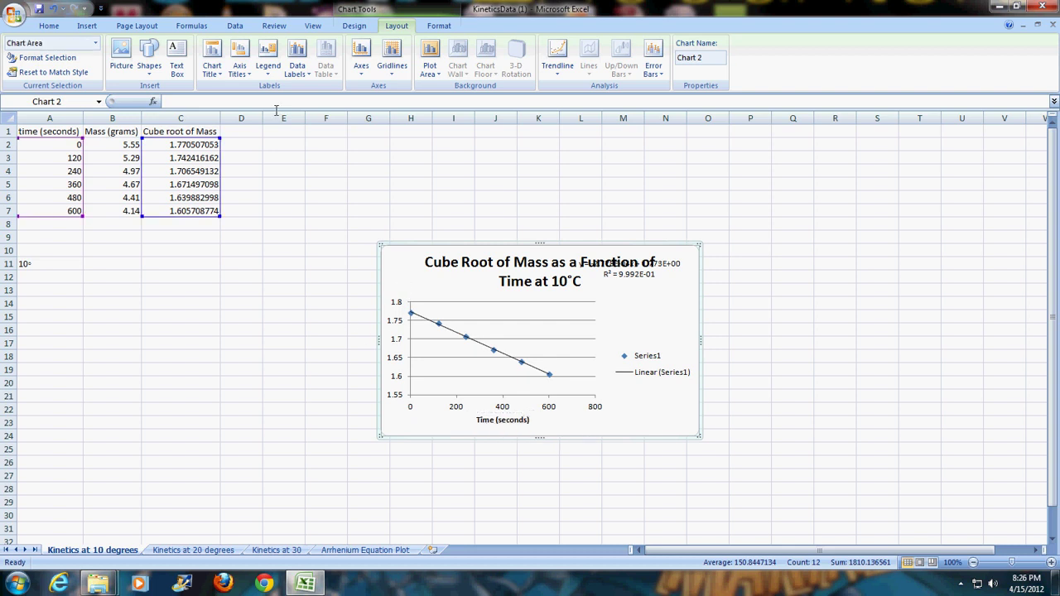
pyautogui.click(239, 69)
pyautogui.moveTo(257, 102)
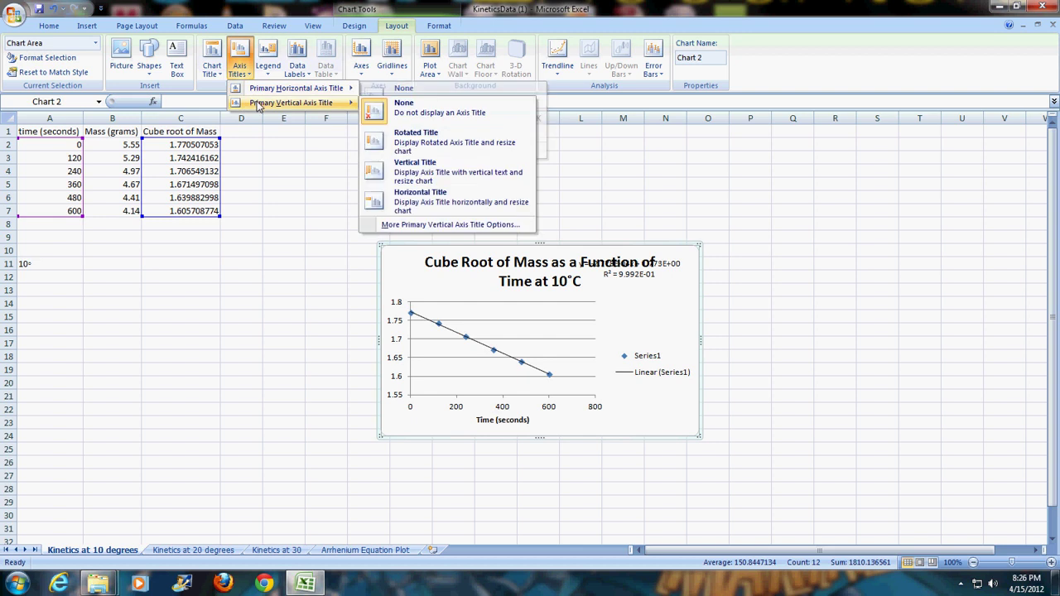
# - Replace the stacked vertical axis title with a rotated one reading 'Cube of Root of Mass'
pyautogui.click(427, 172)
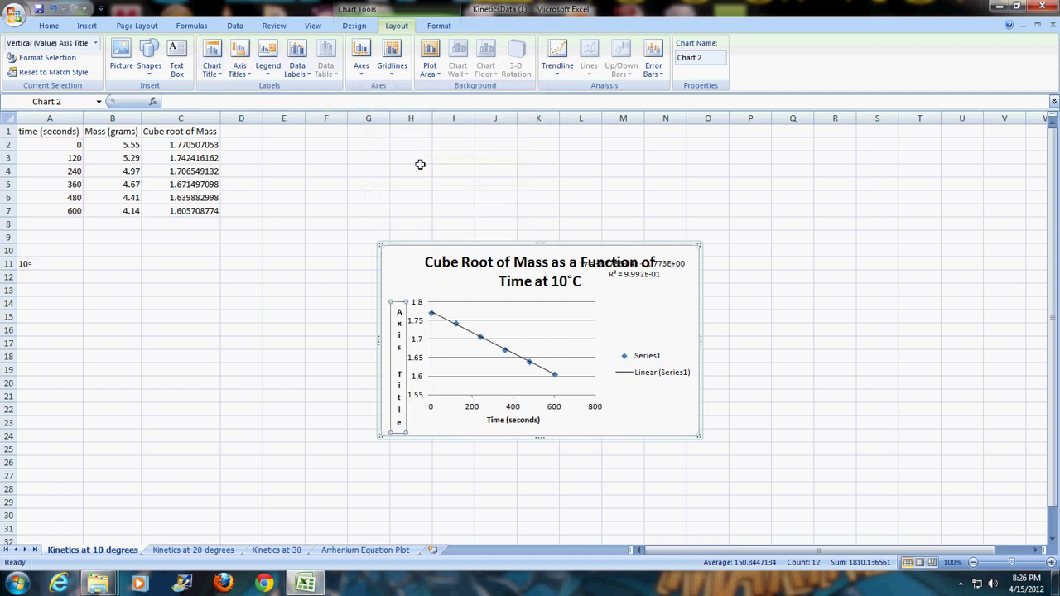
pyautogui.click(52, 10)
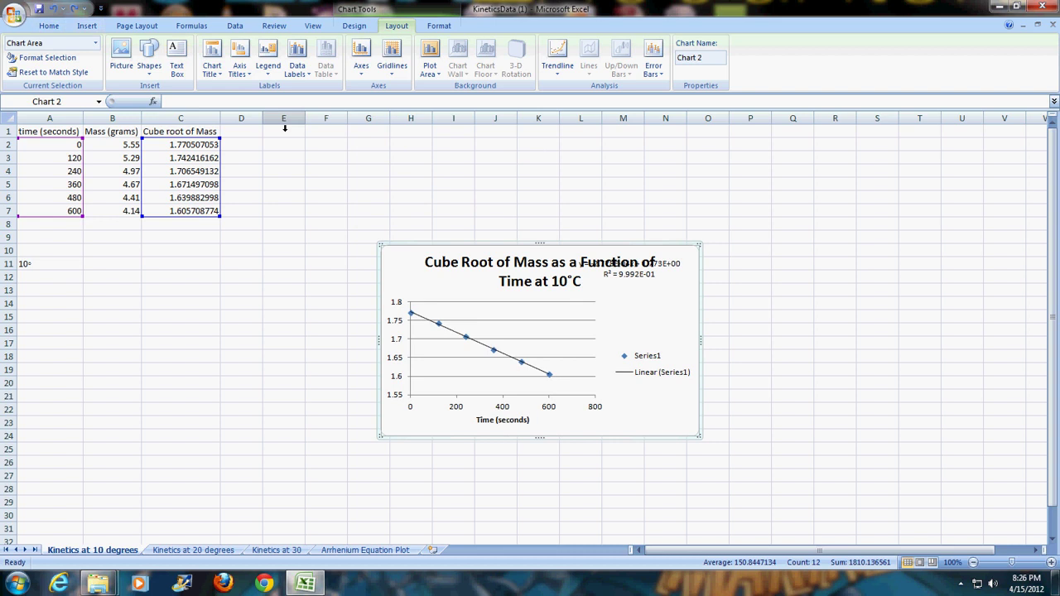
pyautogui.click(240, 67)
pyautogui.moveTo(269, 104)
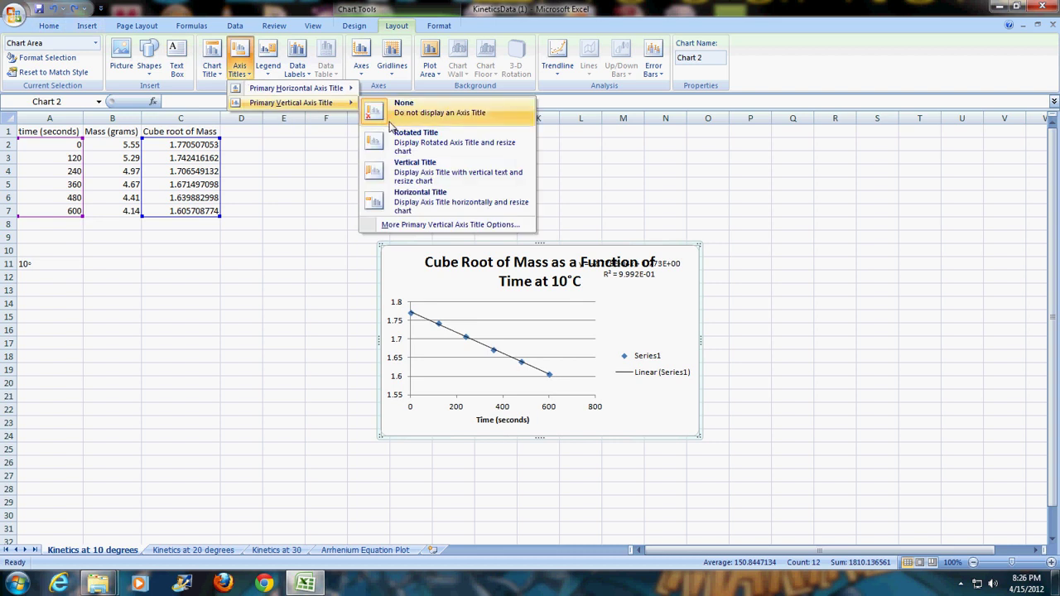
pyautogui.click(398, 139)
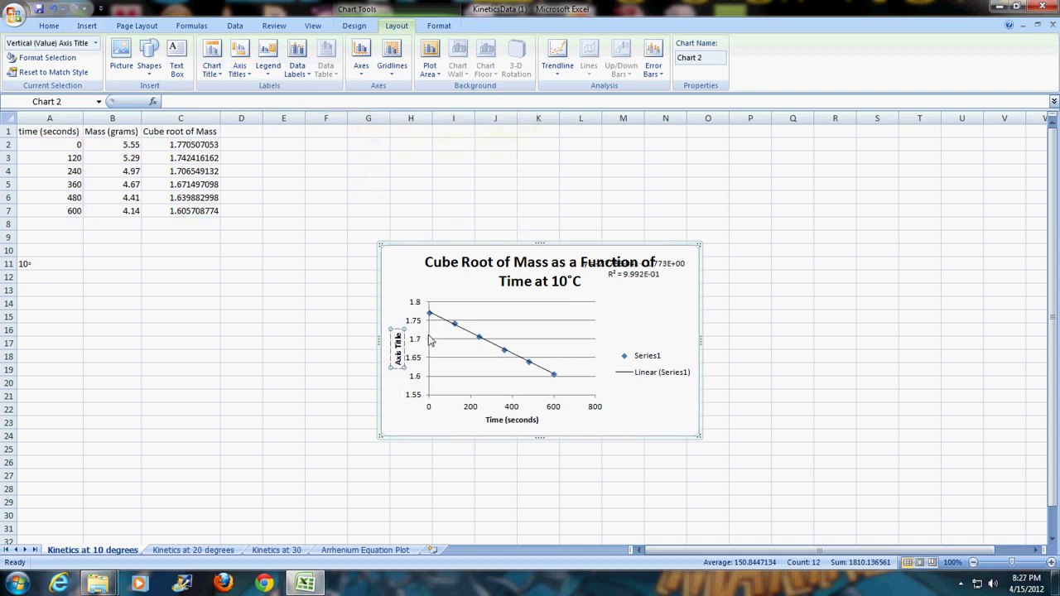
pyautogui.press('BackSpace')
pyautogui.press('BackSpace')
pyautogui.press('BackSpace')
pyautogui.press('BackSpace')
pyautogui.press('BackSpace')
pyautogui.press('BackSpace')
pyautogui.press('BackSpace')
pyautogui.press('BackSpace')
pyautogui.press('BackSpace')
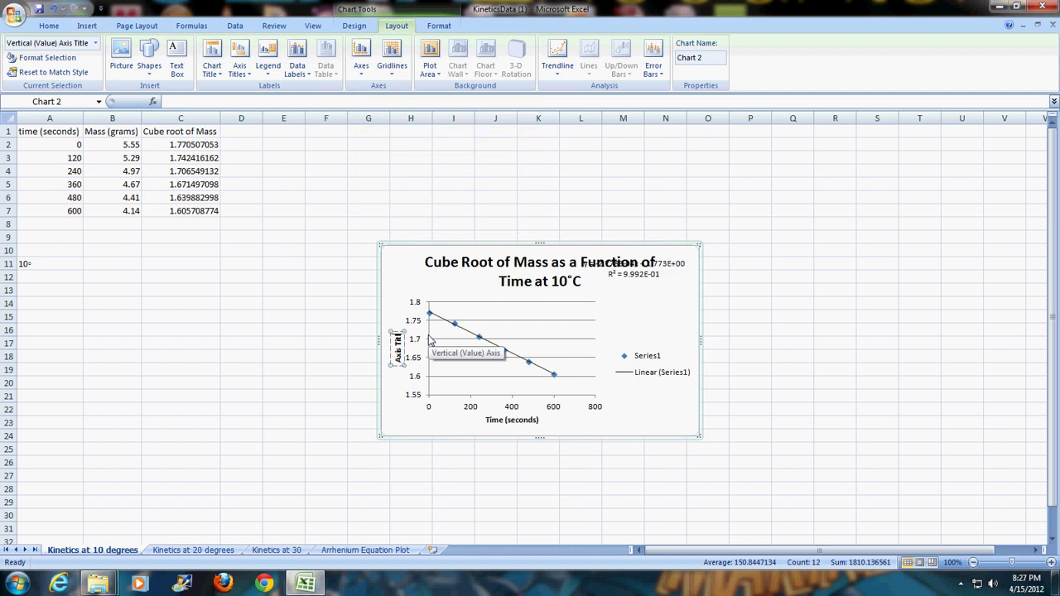
pyautogui.press('BackSpace')
pyautogui.write('Cube of Root of Mas')
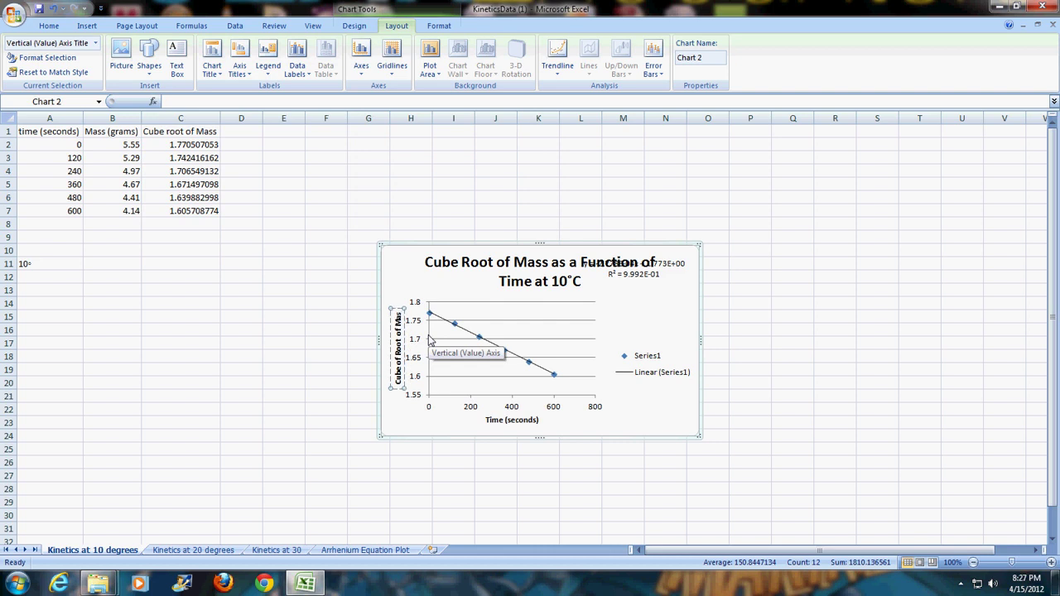
pyautogui.write('s')
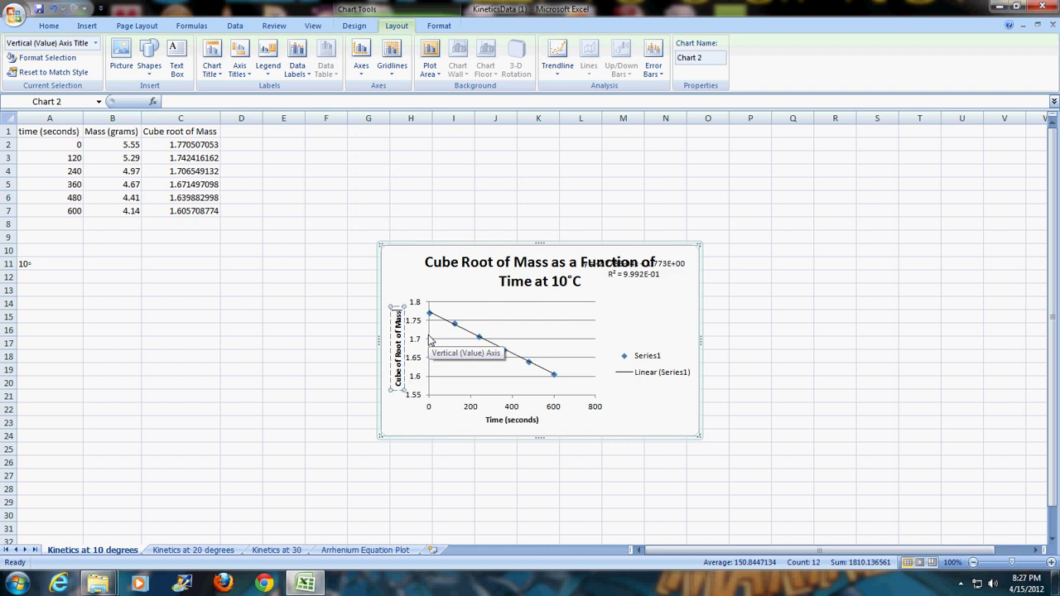
# - Move the trendline equation label off the chart title to beside the plot
pyautogui.click(650, 283)
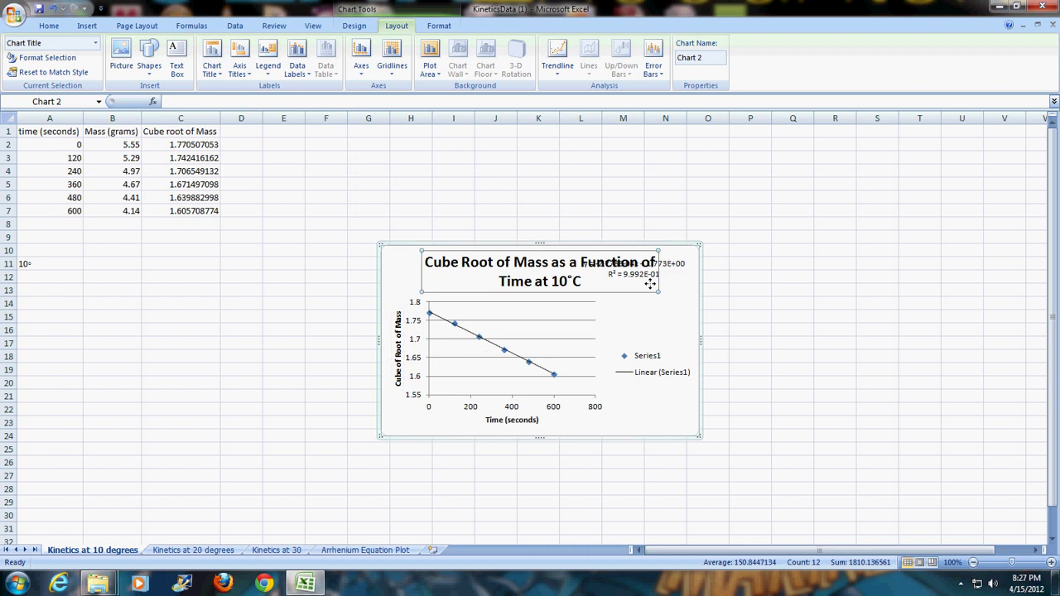
pyautogui.click(675, 271)
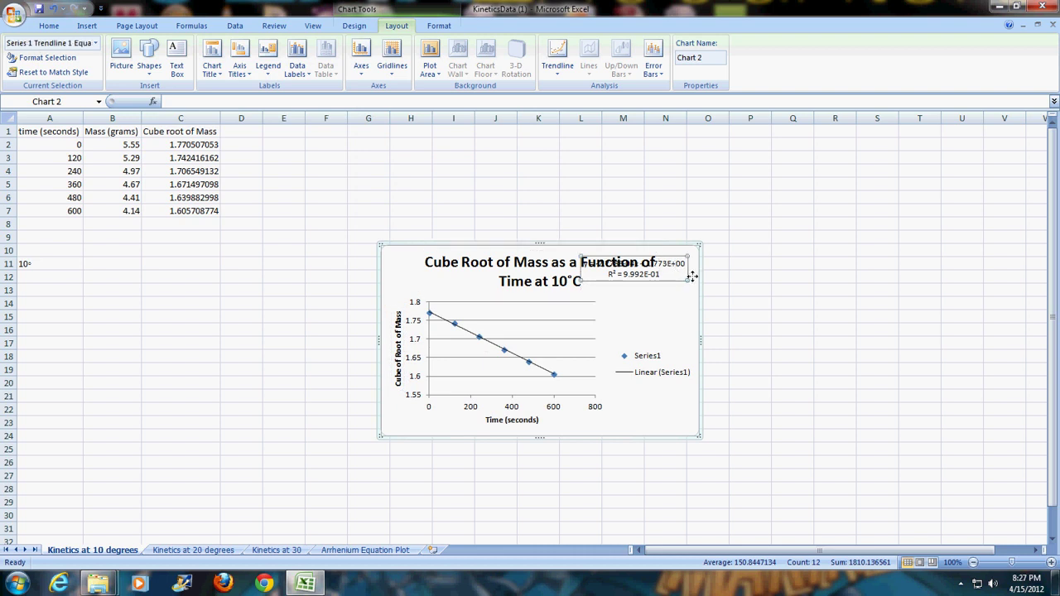
pyautogui.moveTo(691, 277); pyautogui.dragTo(702, 312)
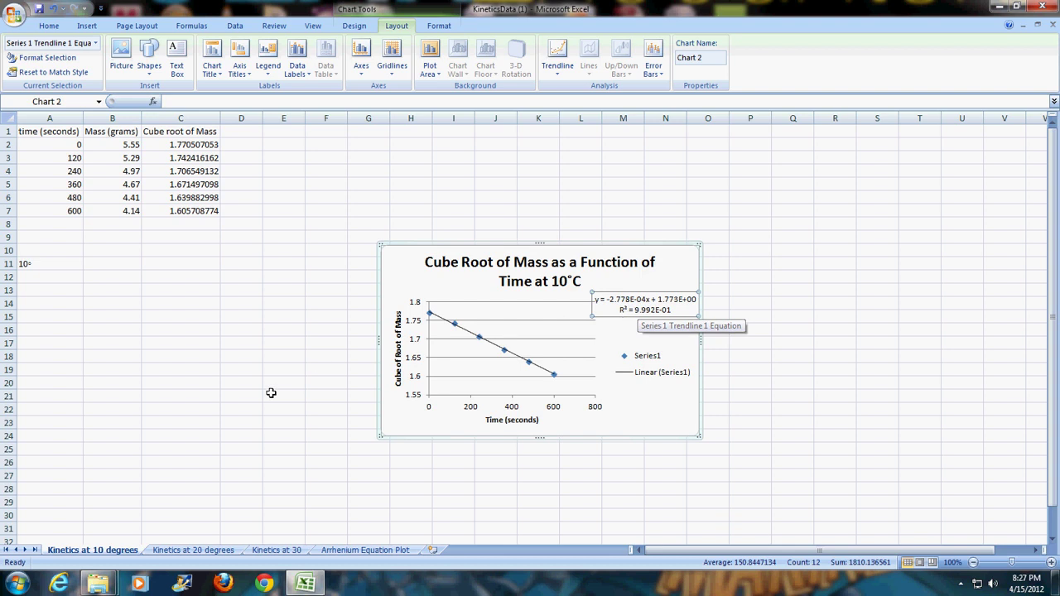
# - Review the 20, 30 and 10 degree kinetics sheets, then switch to the Arrhenium Equation Plot sheet
pyautogui.click(214, 551)
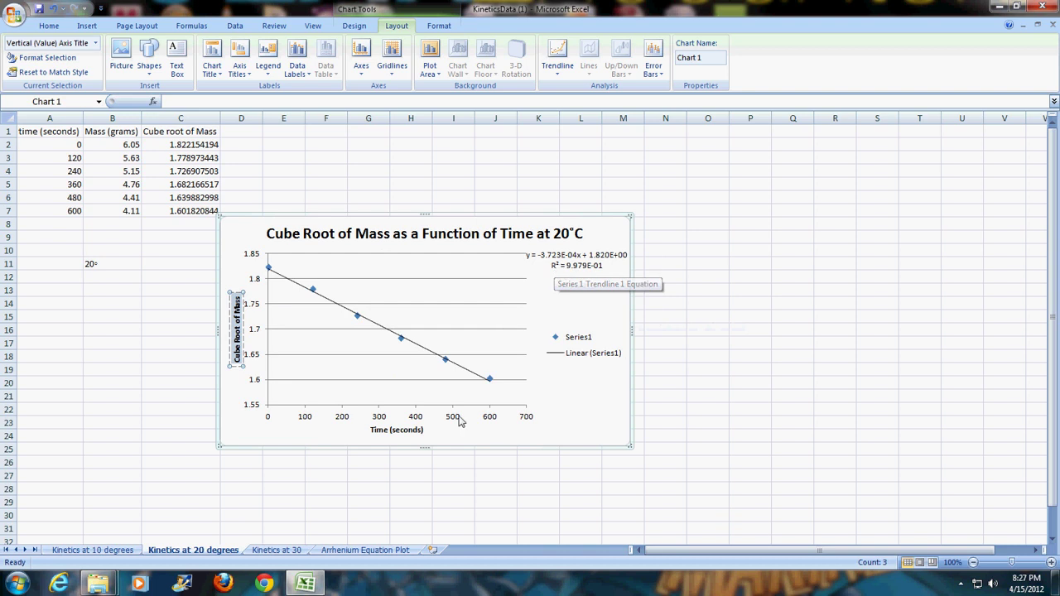
pyautogui.click(278, 550)
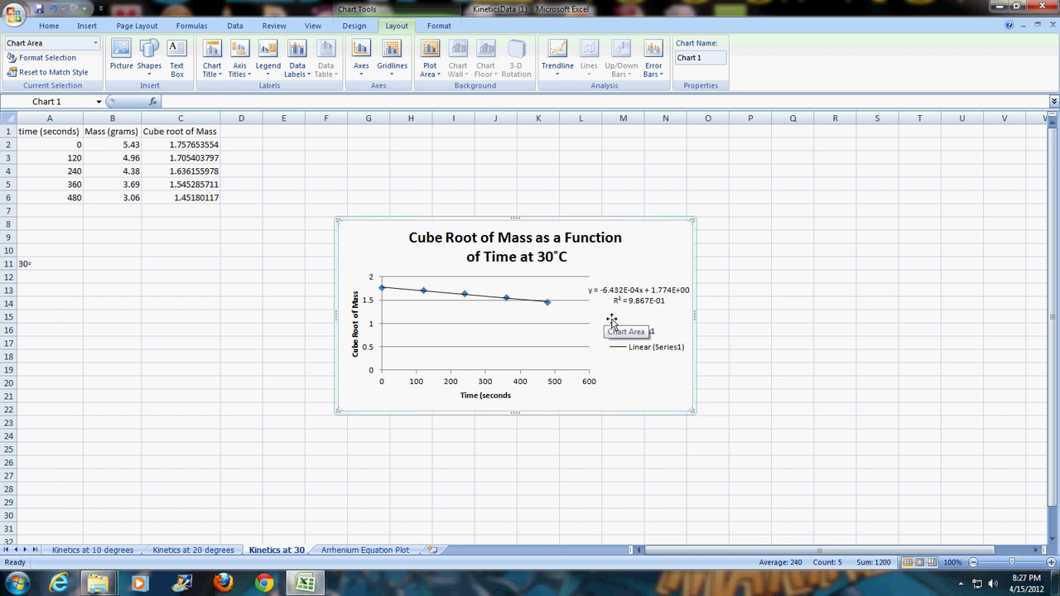
pyautogui.click(116, 549)
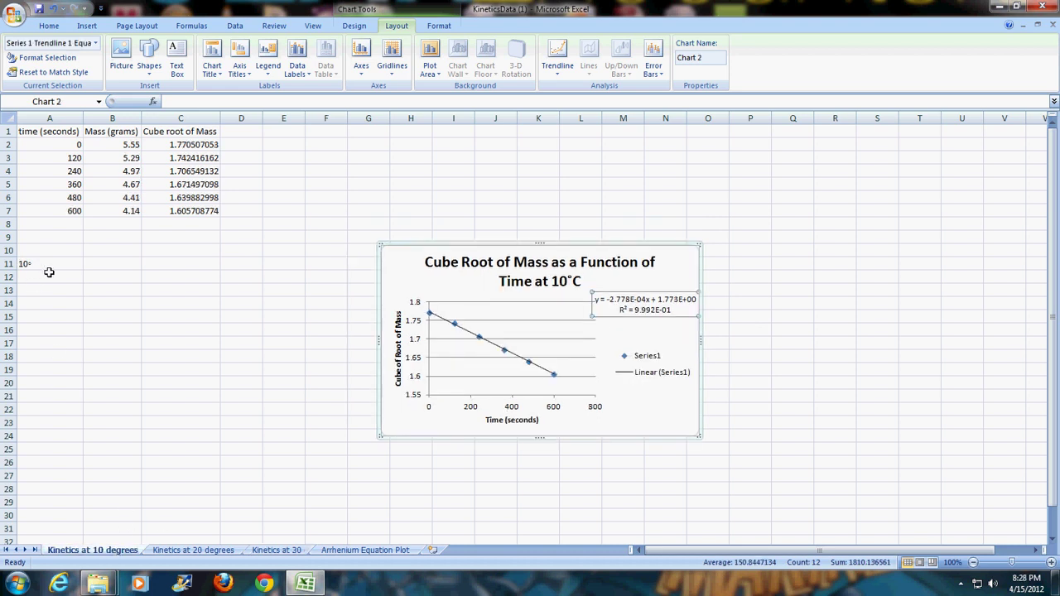
pyautogui.click(199, 551)
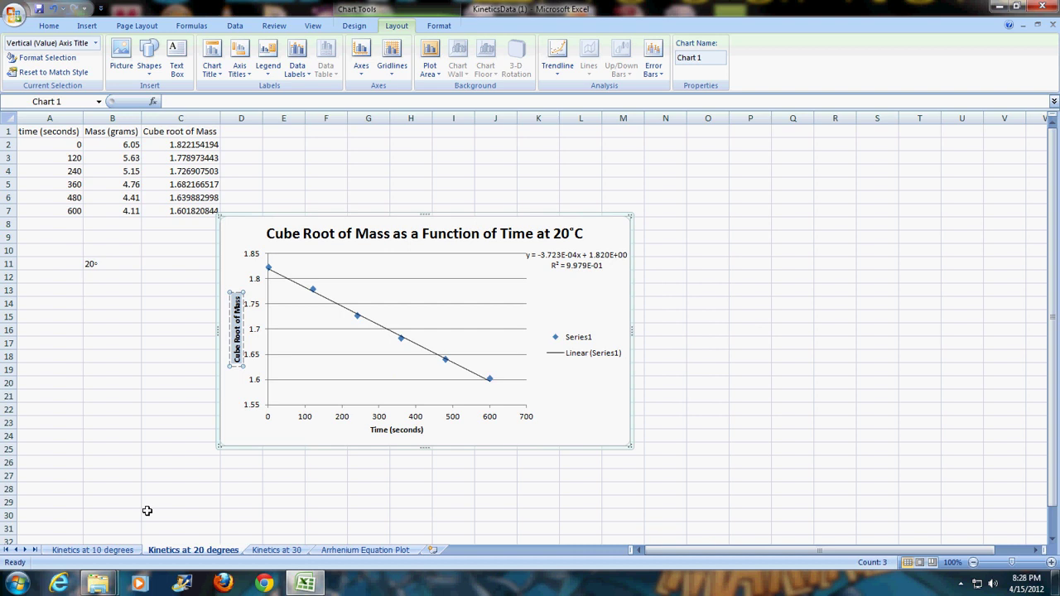
pyautogui.click(277, 551)
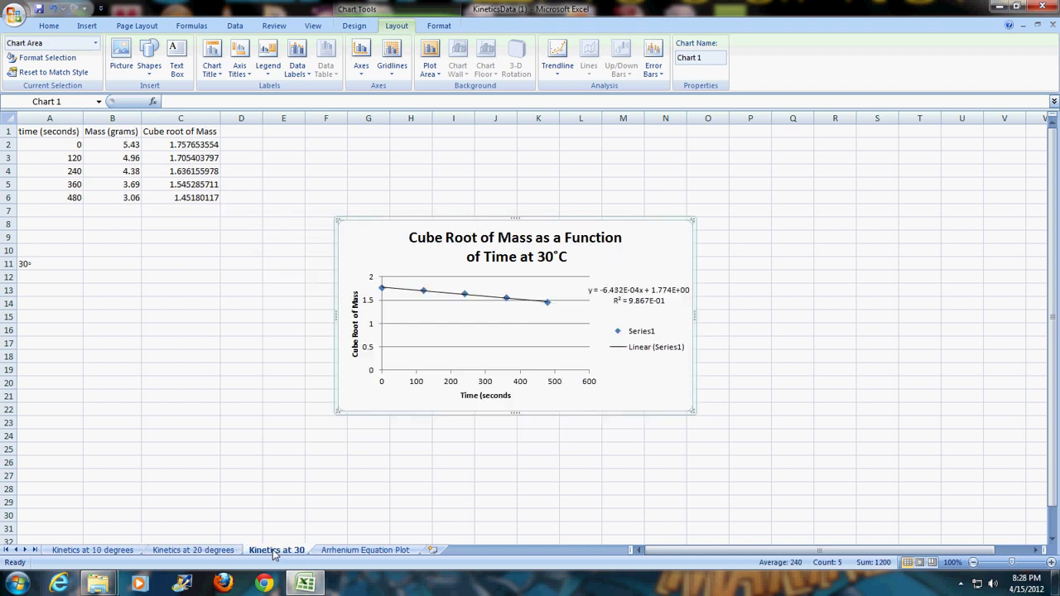
pyautogui.click(346, 550)
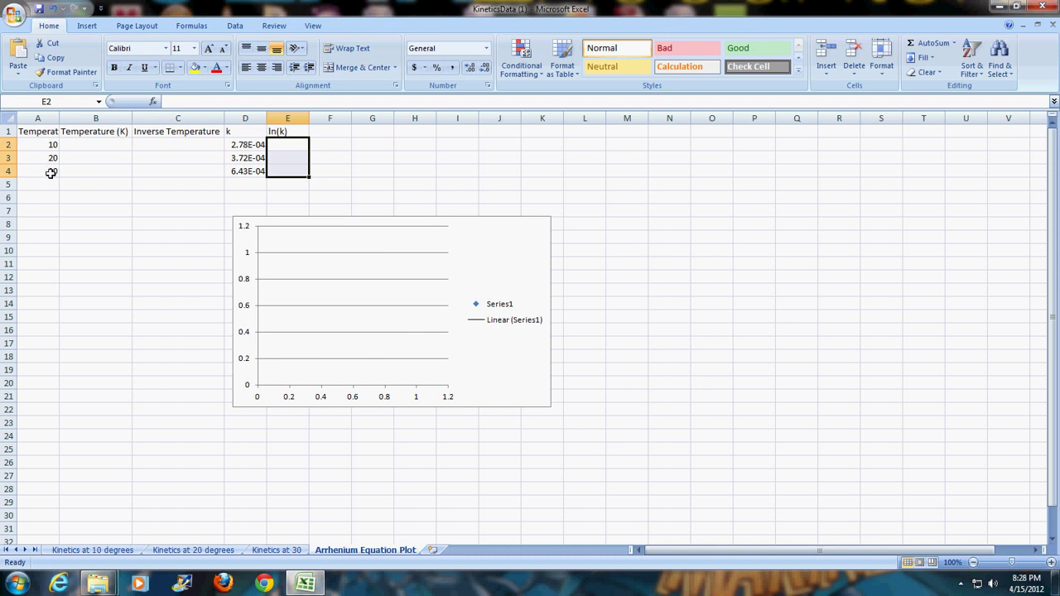
# - Autofit column A to its Temperature (°C) heading and delete the empty chart
pyautogui.doubleClick(63, 121)
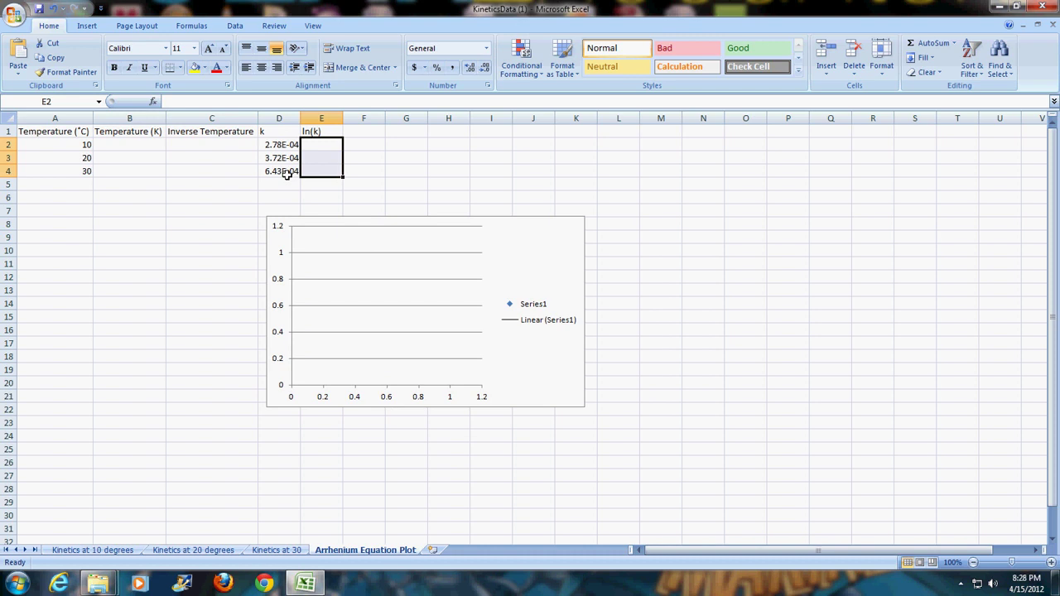
pyautogui.click(540, 273)
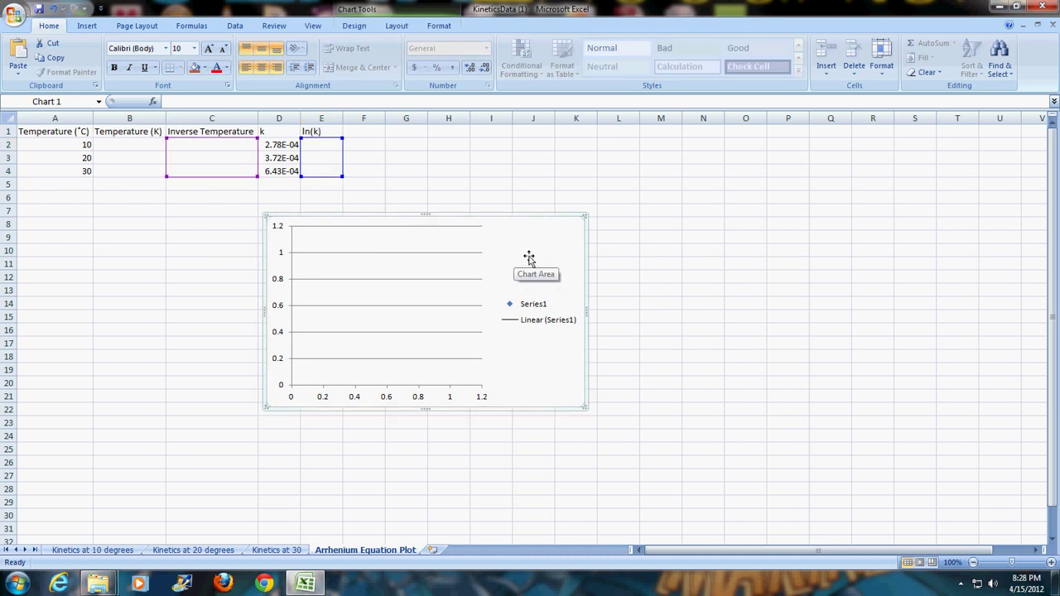
pyautogui.press('Delete')
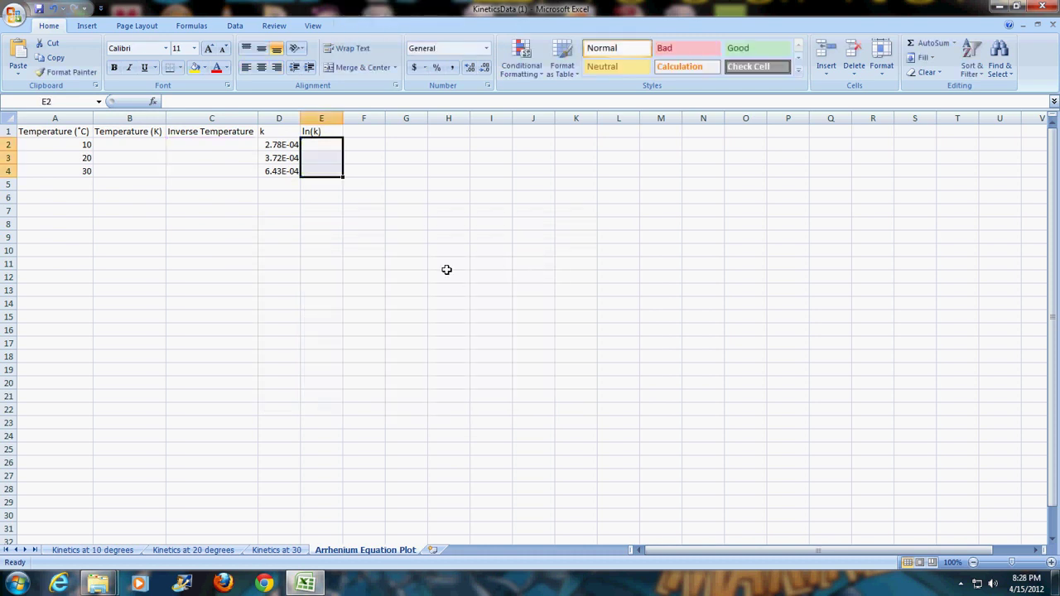
# - Enter =A2+273.15 in B2 and fill it down to B4, giving 283.15, 293.15, 303.15
pyautogui.click(129, 146)
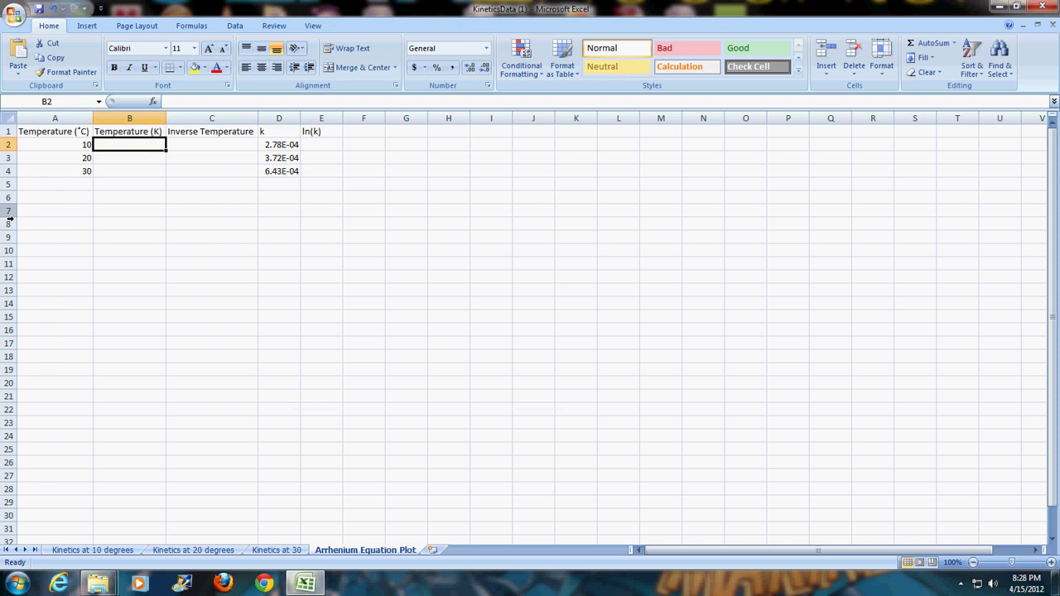
pyautogui.write('=')
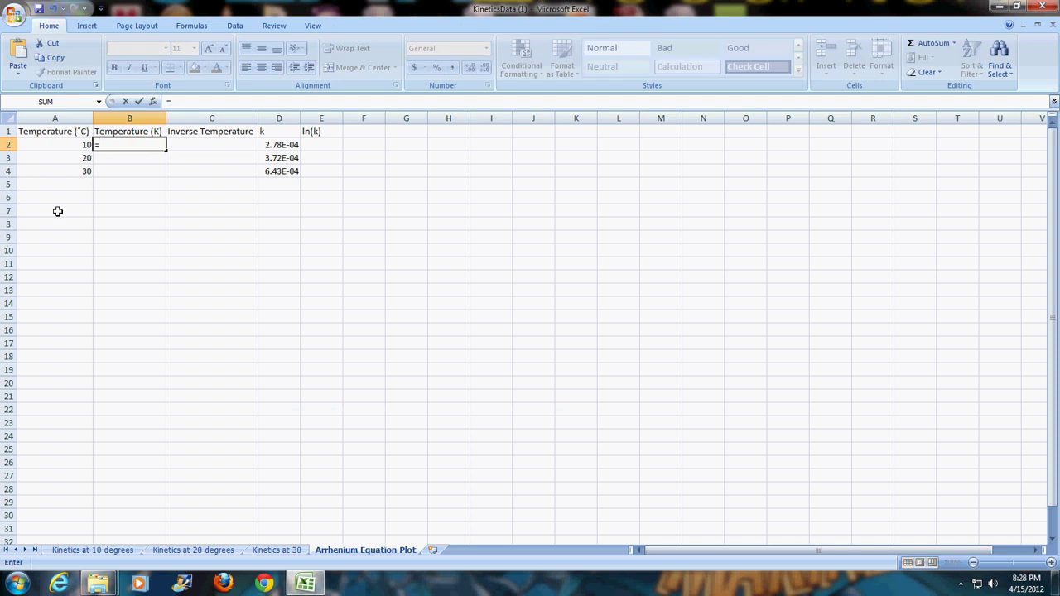
pyautogui.click(81, 148)
pyautogui.write('+')
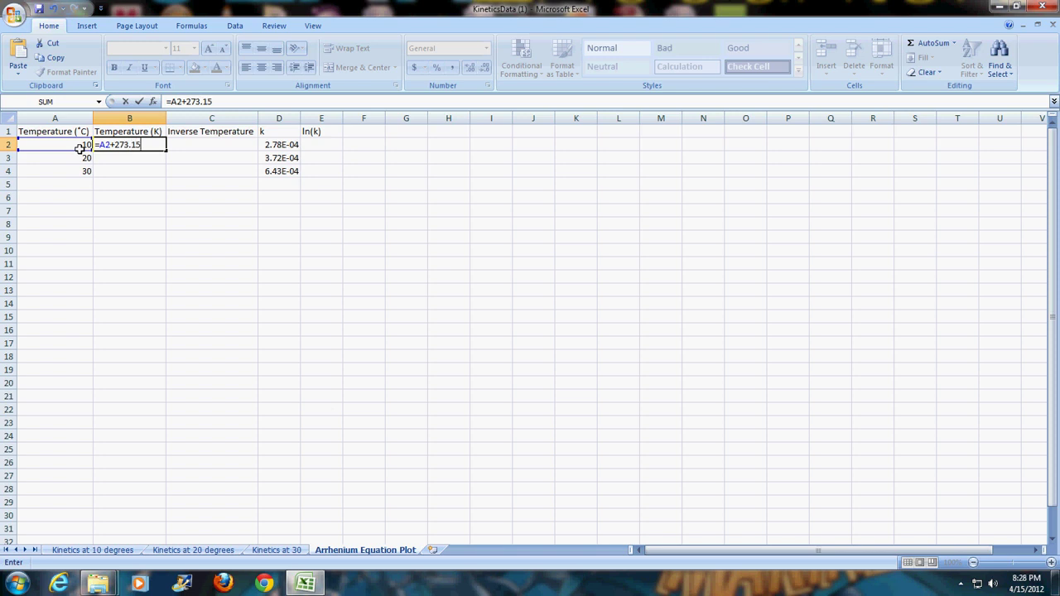
pyautogui.write('273.15')
pyautogui.press('Return')
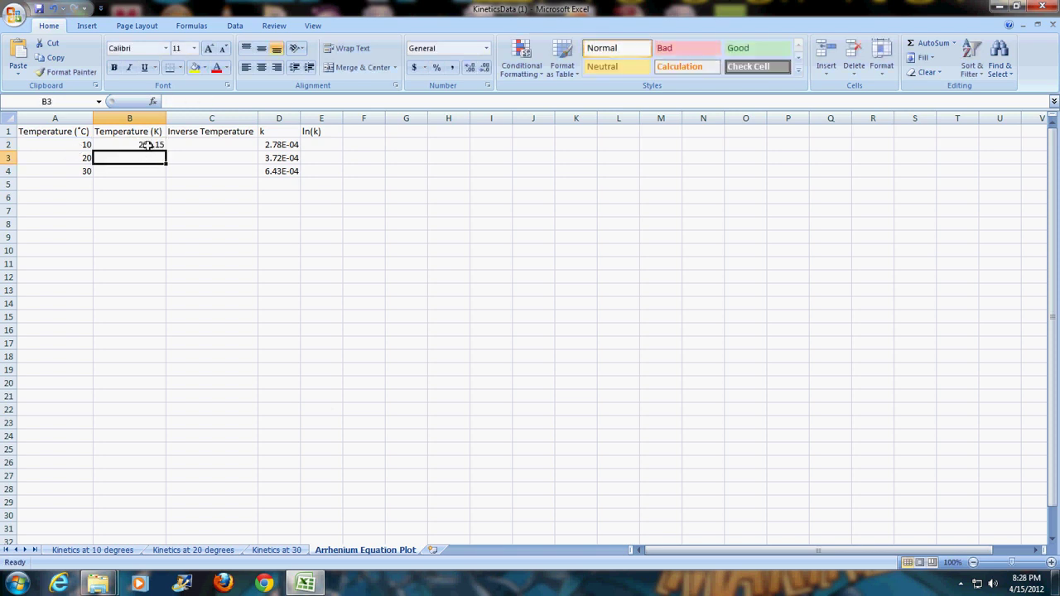
pyautogui.click(147, 145)
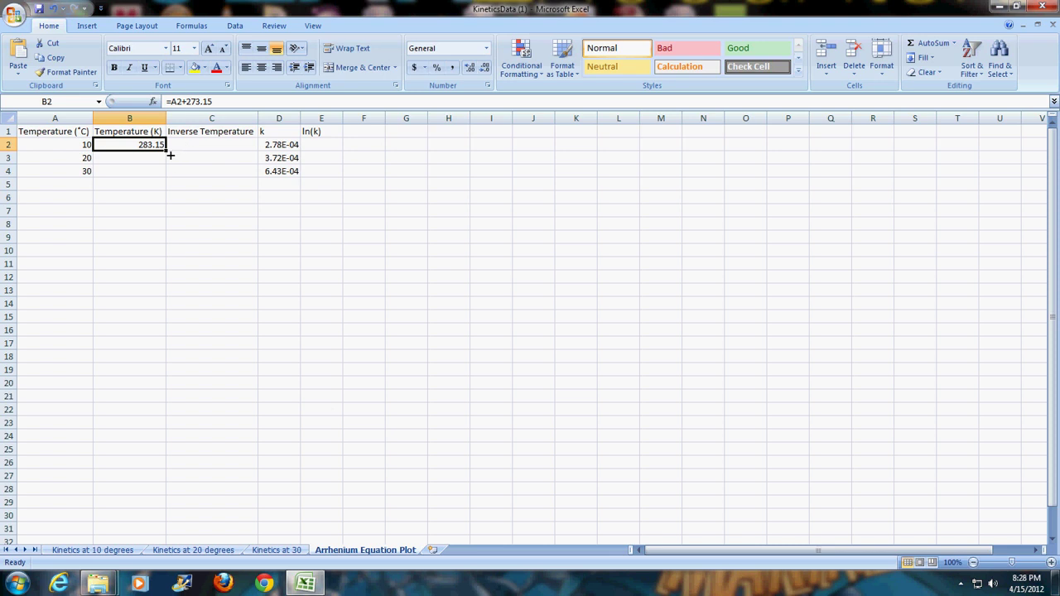
pyautogui.moveTo(170, 154); pyautogui.dragTo(170, 175)
pyautogui.click(200, 152)
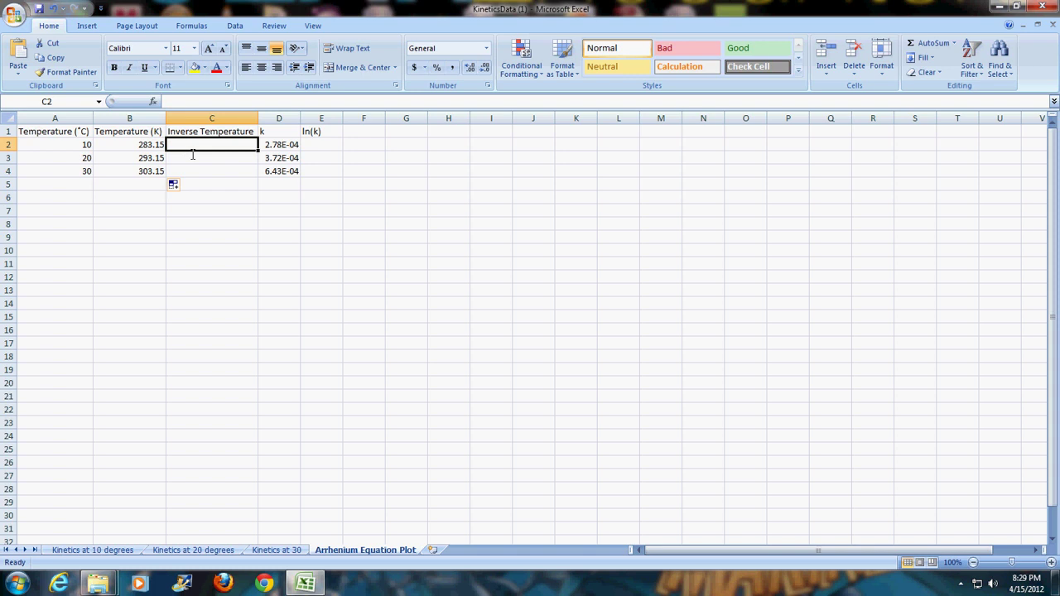
pyautogui.write('=1/')
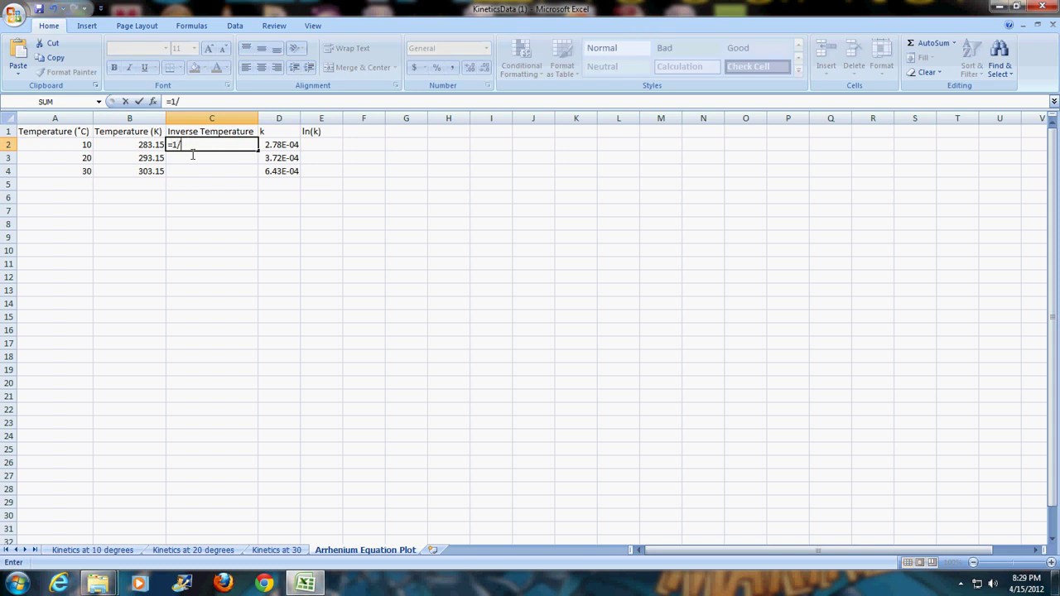
# - Finish =1/B2 in C2 and fill it down to C4 for the inverse temperatures
pyautogui.click(141, 150)
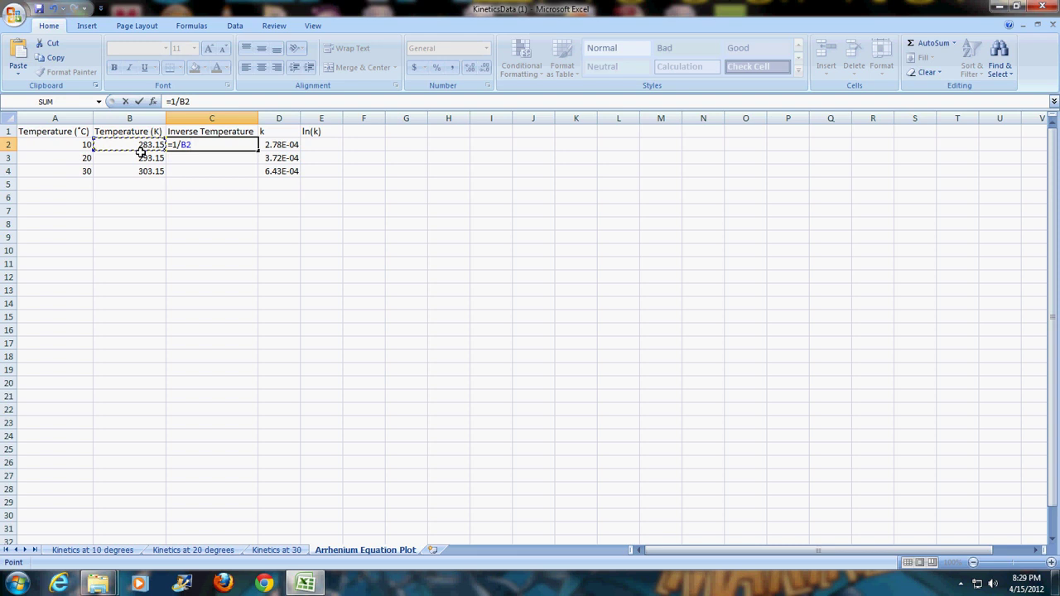
pyautogui.press('Return')
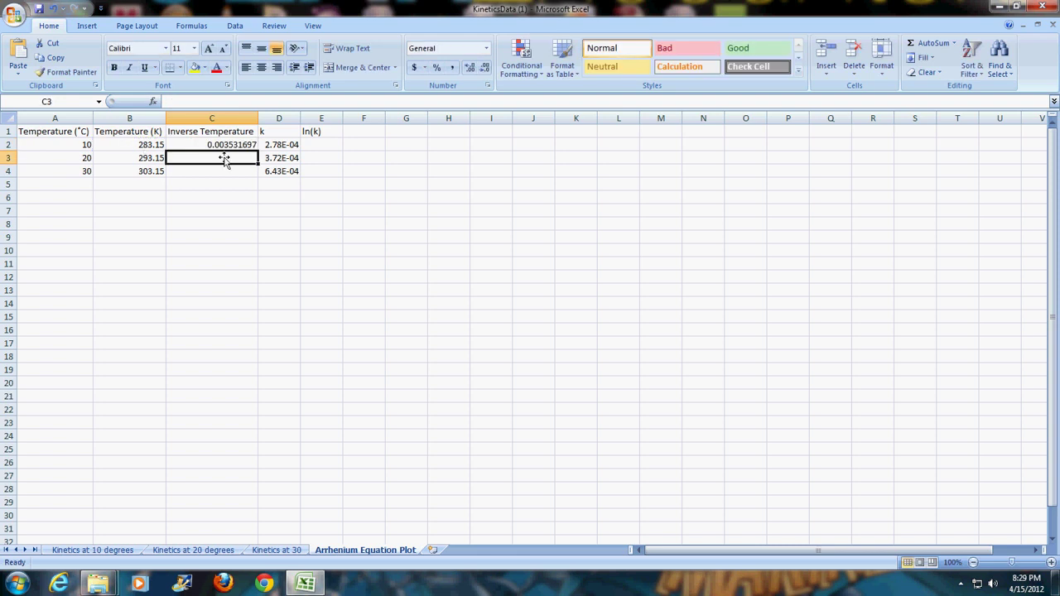
pyautogui.click(221, 146)
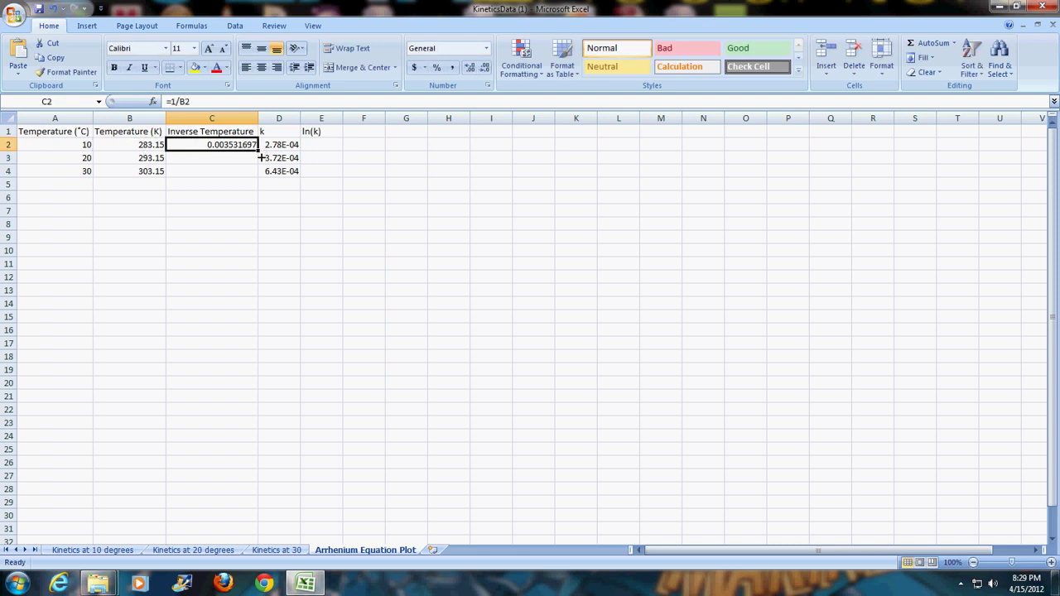
pyautogui.moveTo(259, 155); pyautogui.dragTo(260, 175)
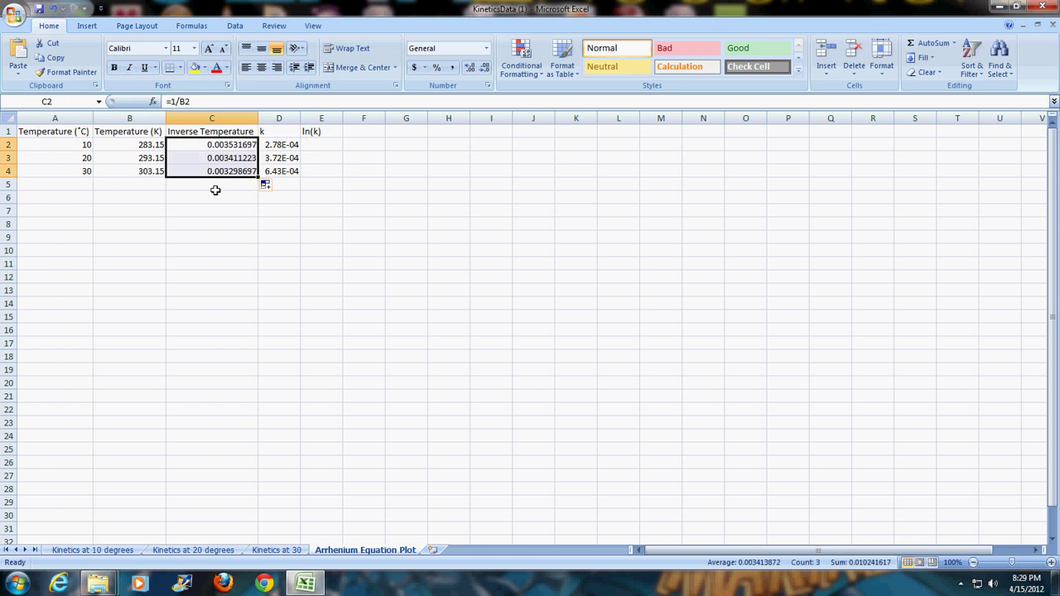
# - Check the stored k values in cells D2 through D4
pyautogui.click(288, 146)
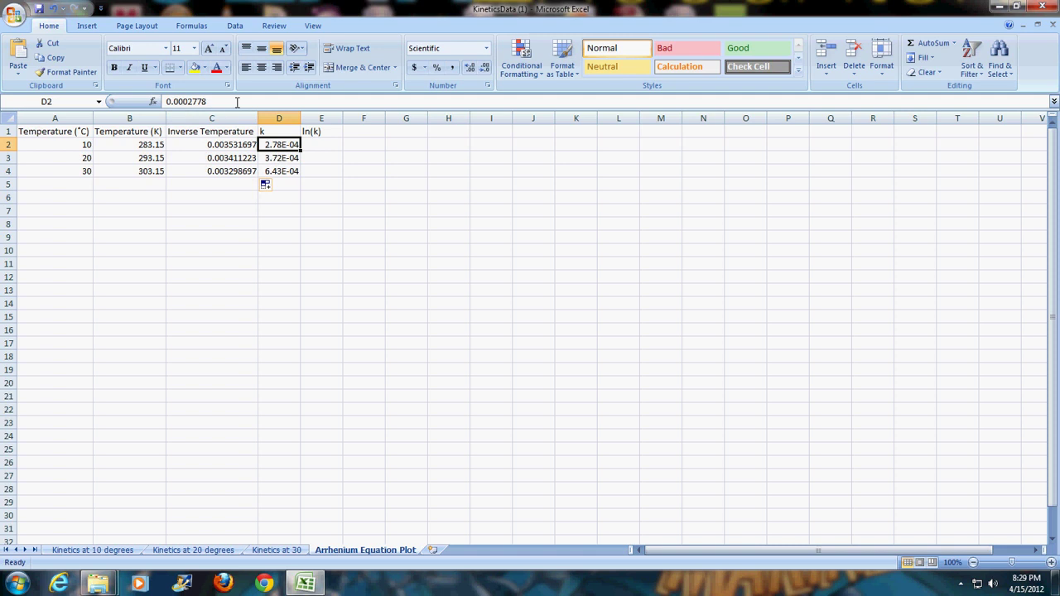
pyautogui.click(291, 162)
pyautogui.click(293, 172)
pyautogui.click(293, 184)
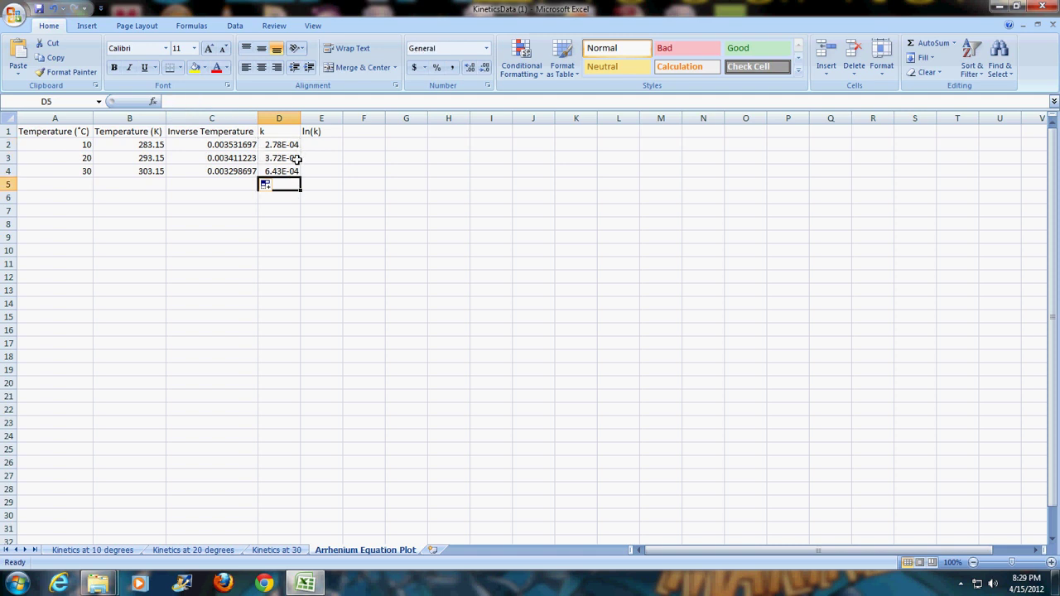
pyautogui.click(321, 147)
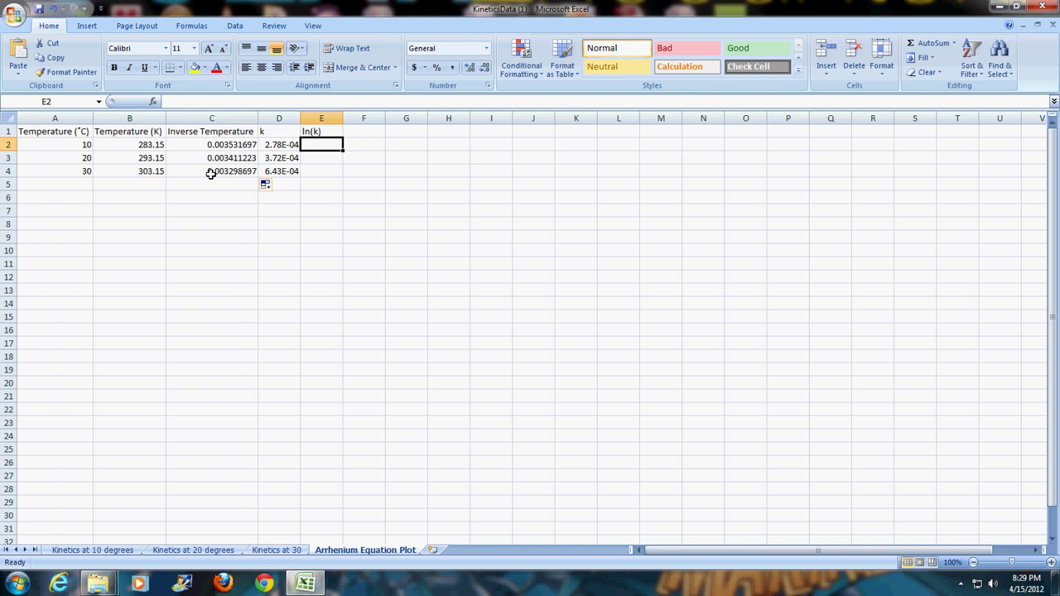
# - Enter =LN(D2) in E2 and fill it to E4, giving -8.18861, -7.89581, -7.34905
pyautogui.write('@ln')
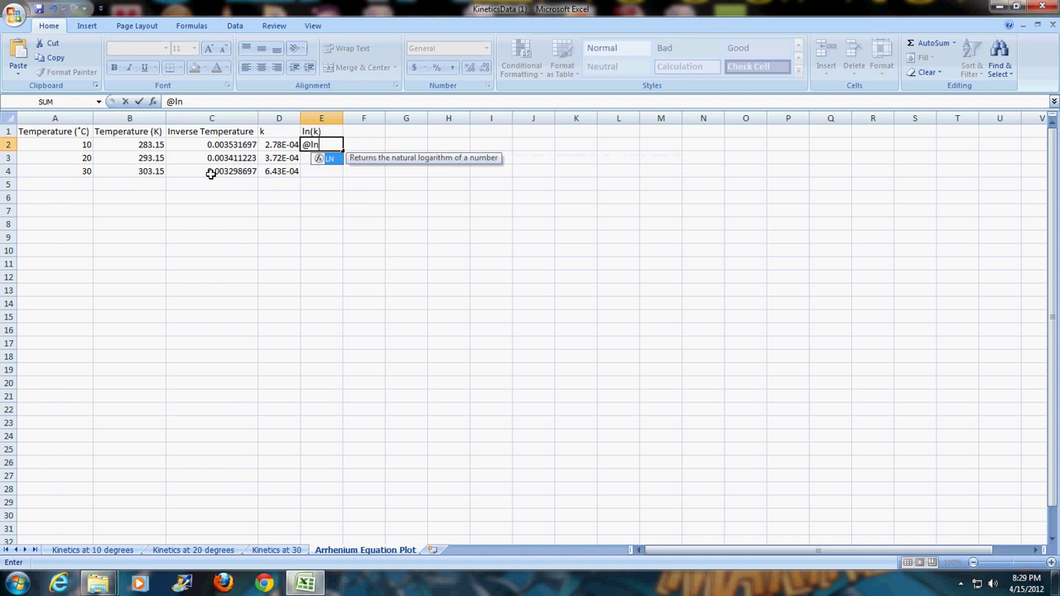
pyautogui.write('(')
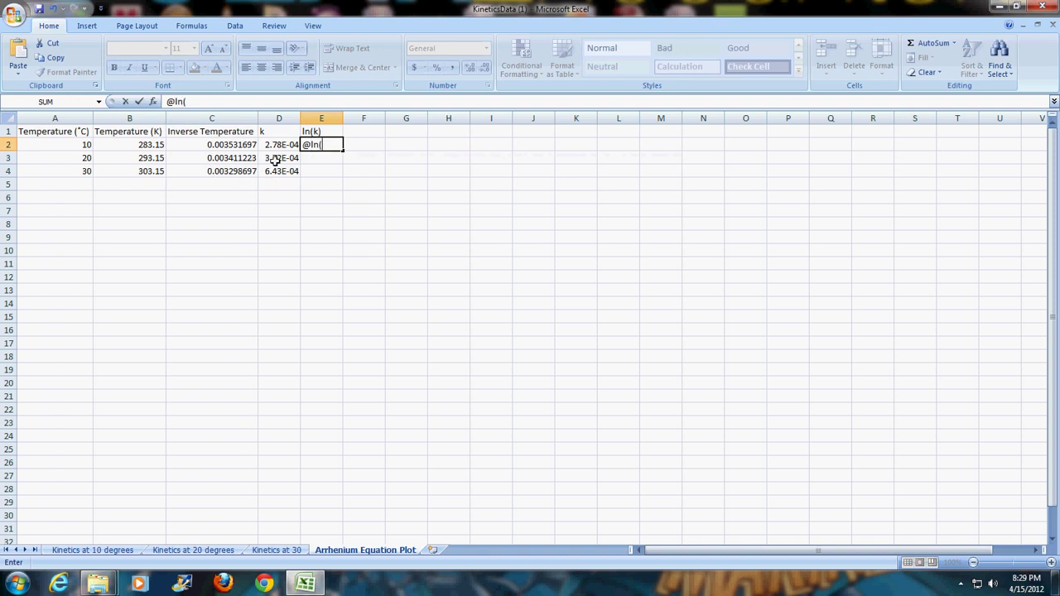
pyautogui.click(276, 148)
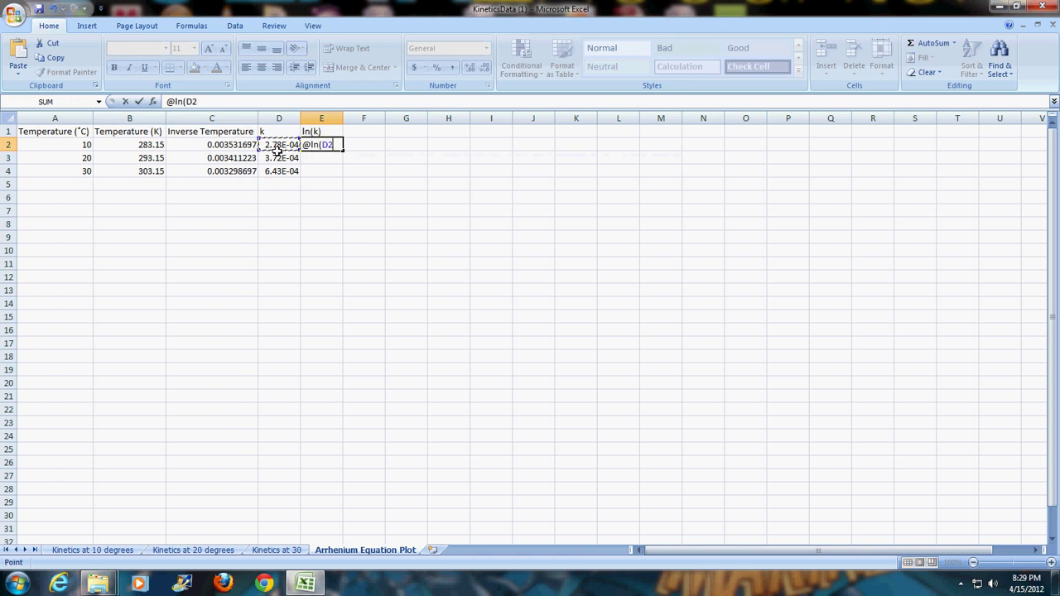
pyautogui.write(')')
pyautogui.press('Return')
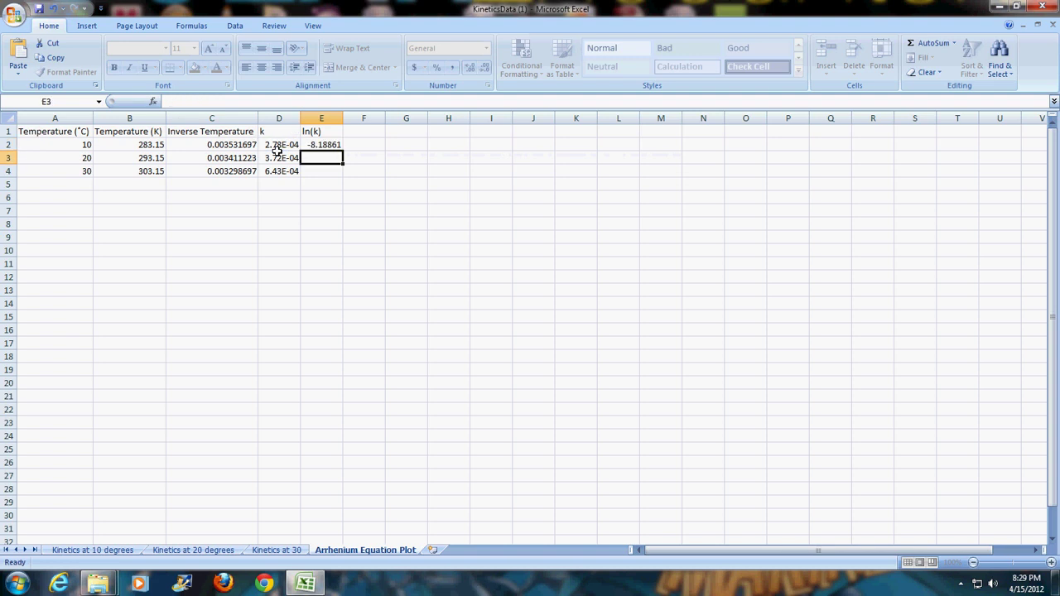
pyautogui.click(333, 147)
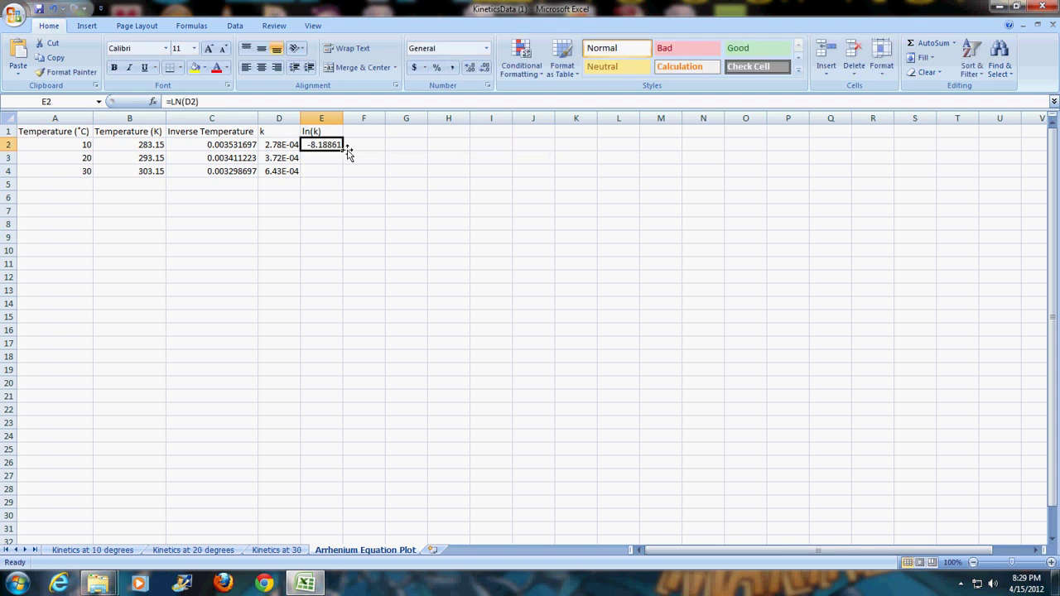
pyautogui.moveTo(346, 157); pyautogui.dragTo(342, 177)
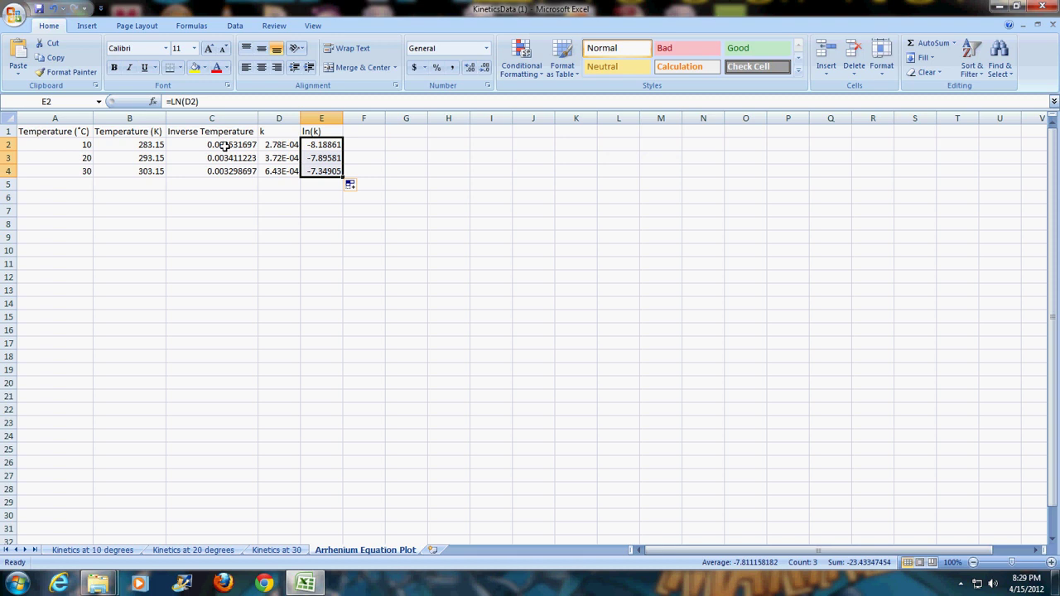
# - Insert a markers-only scatter chart of C2:C4 inverse temperatures against E2:E4 ln(k) values
pyautogui.moveTo(224, 145); pyautogui.dragTo(224, 173)
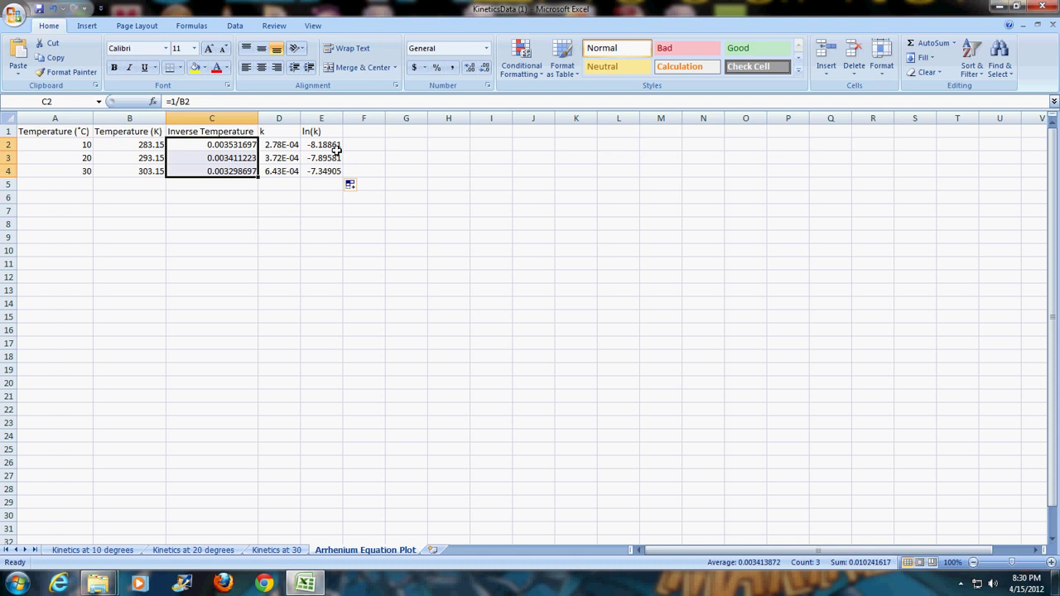
pyautogui.keyDown('ctrl'); pyautogui.moveTo(336, 147); pyautogui.dragTo(337, 178); pyautogui.keyUp('ctrl')
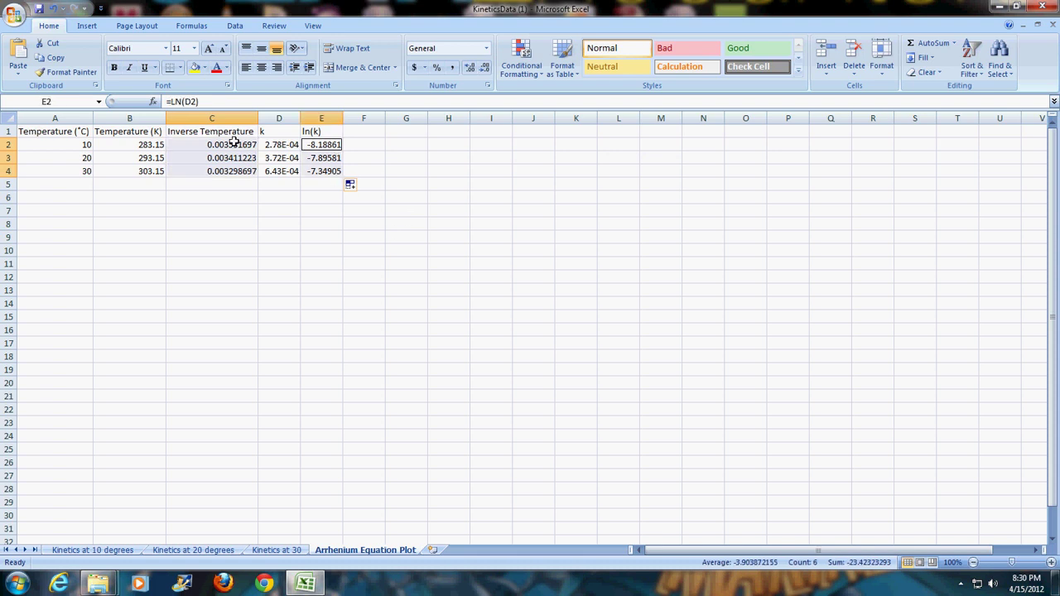
pyautogui.click(87, 26)
pyautogui.click(355, 56)
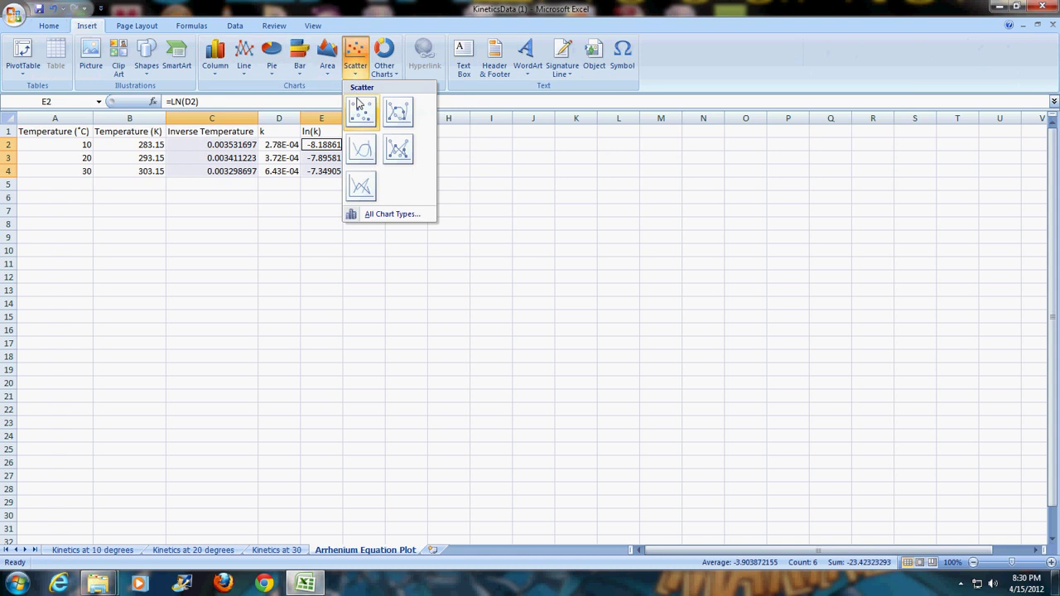
pyautogui.click(360, 108)
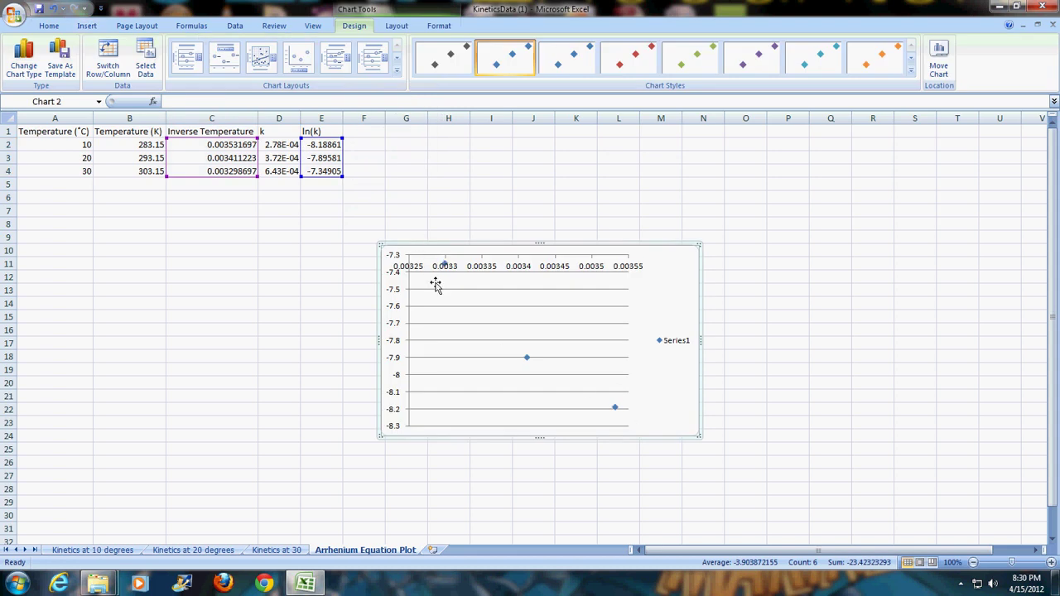
# - Add a trendline displaying y = -3589.5x + 4.4428 and R² = 0.9634, placed above the legend
pyautogui.rightClick(615, 411)
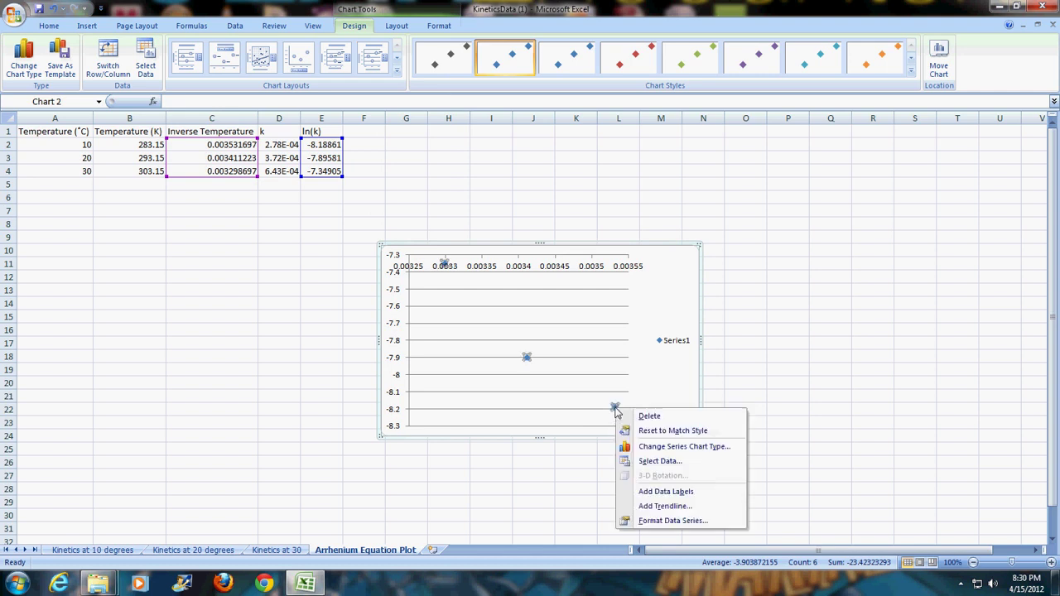
pyautogui.click(671, 507)
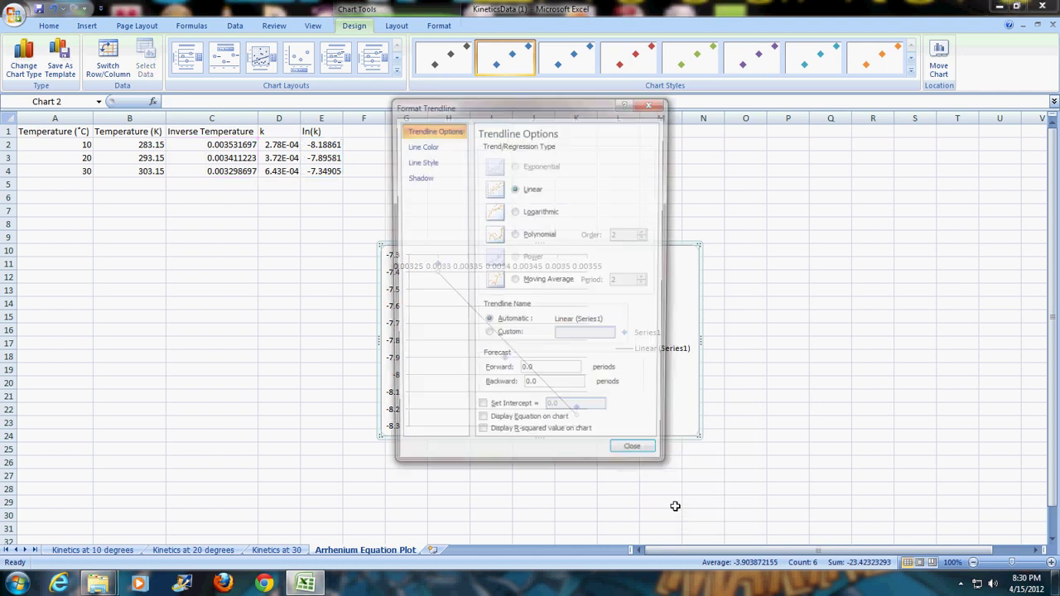
pyautogui.click(530, 426)
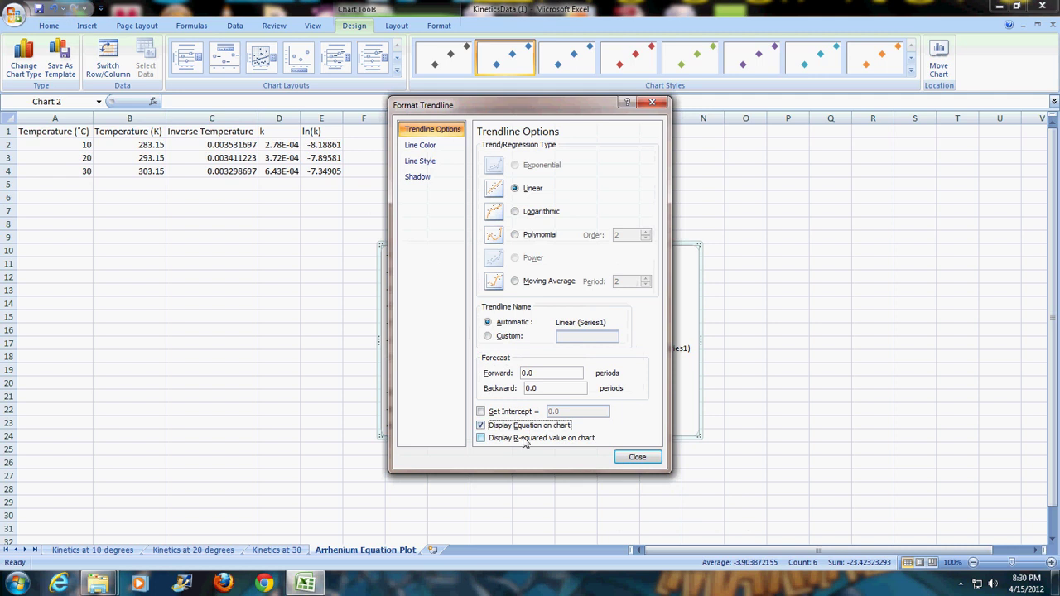
pyautogui.click(527, 438)
pyautogui.click(633, 458)
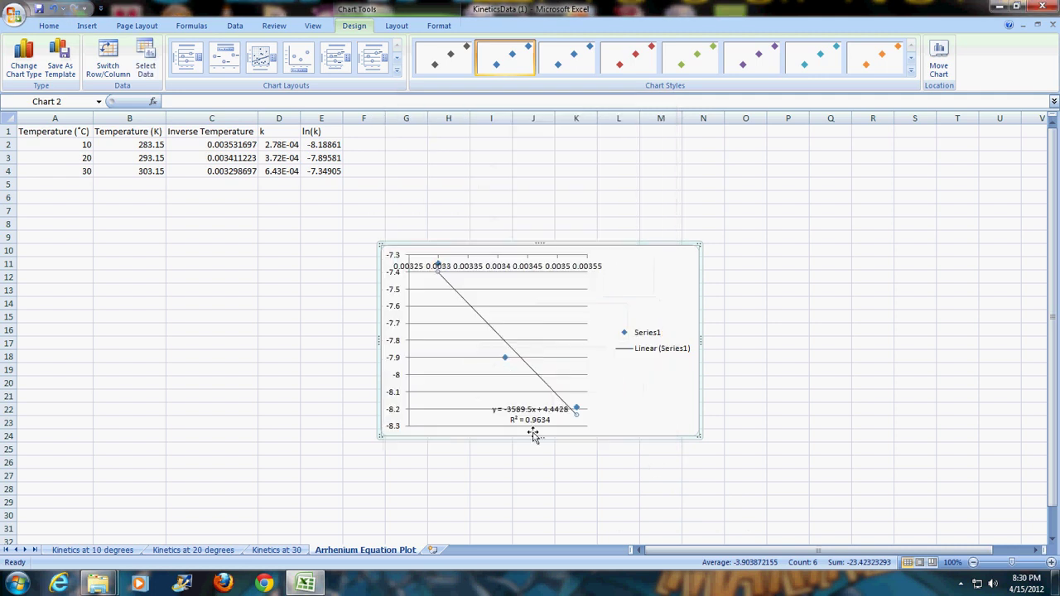
pyautogui.click(544, 426)
pyautogui.moveTo(544, 426); pyautogui.dragTo(653, 294)
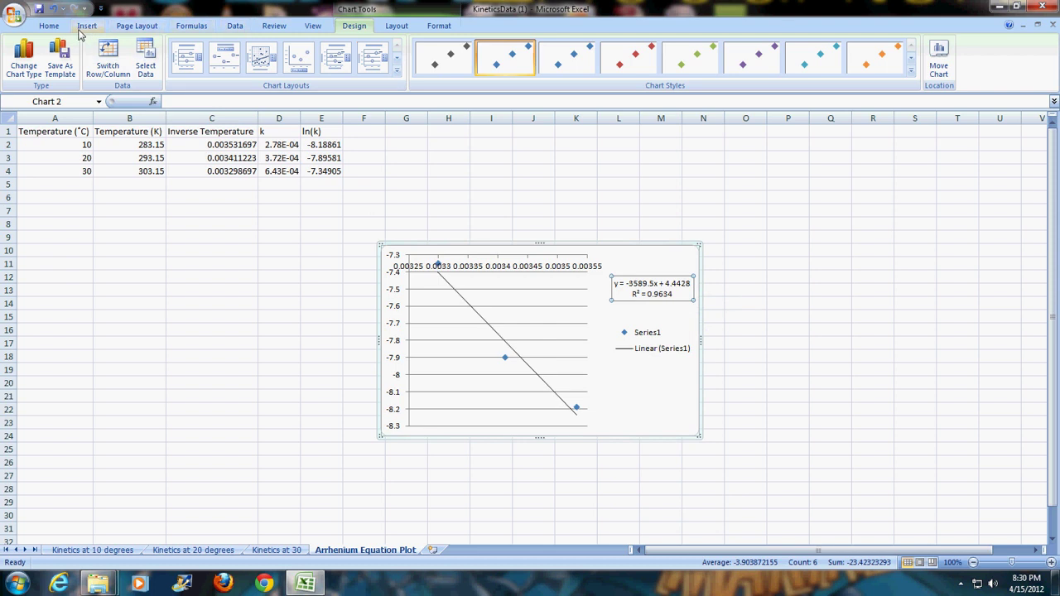
# - Add a two-line title above the chart: 'Arrhenius Plot for Dissolution of Jaw Breaker'
pyautogui.click(392, 27)
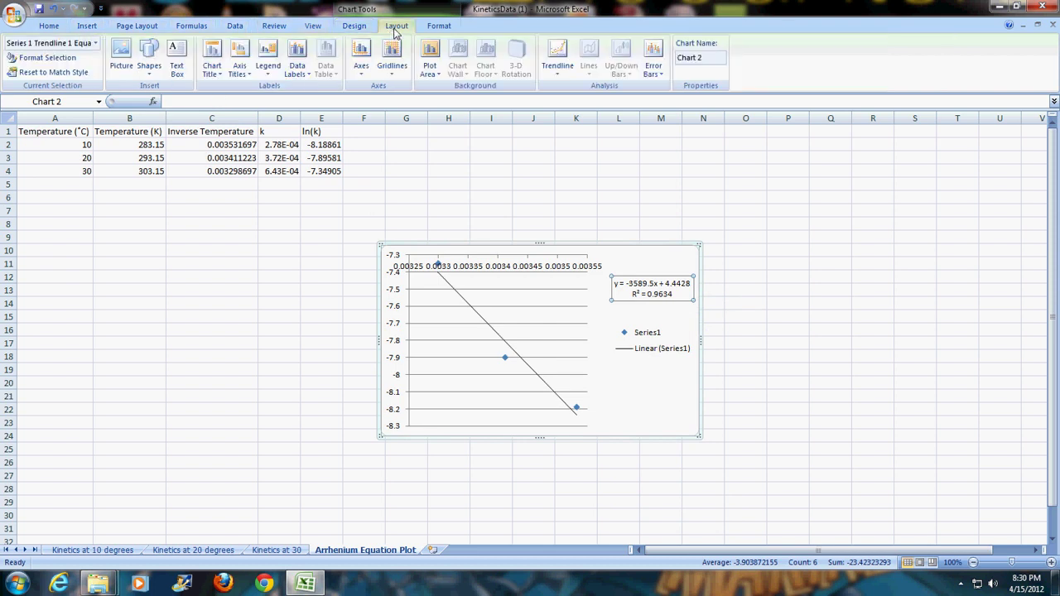
pyautogui.click(212, 64)
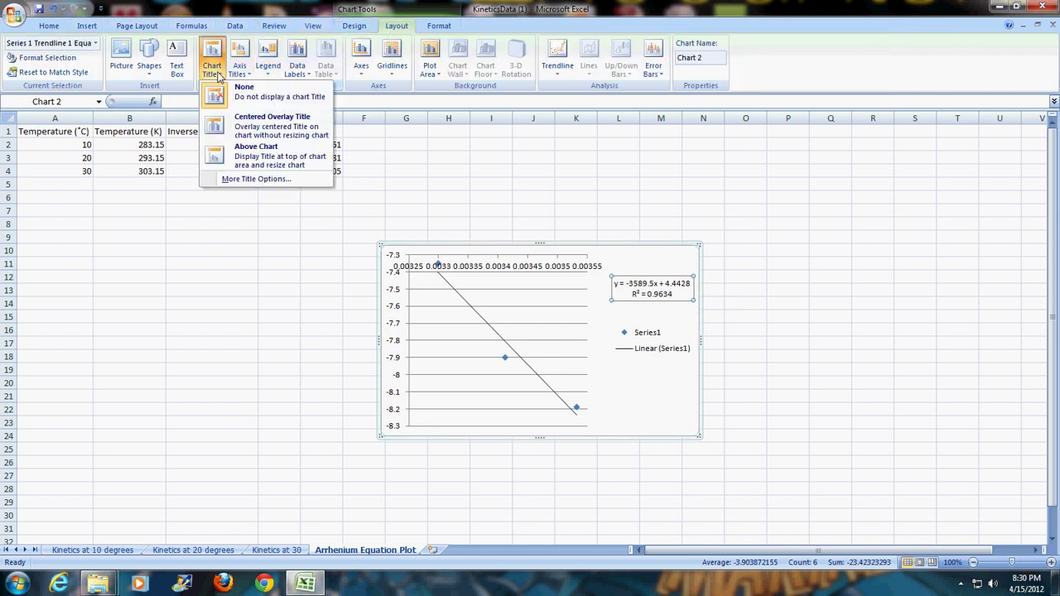
pyautogui.click(231, 156)
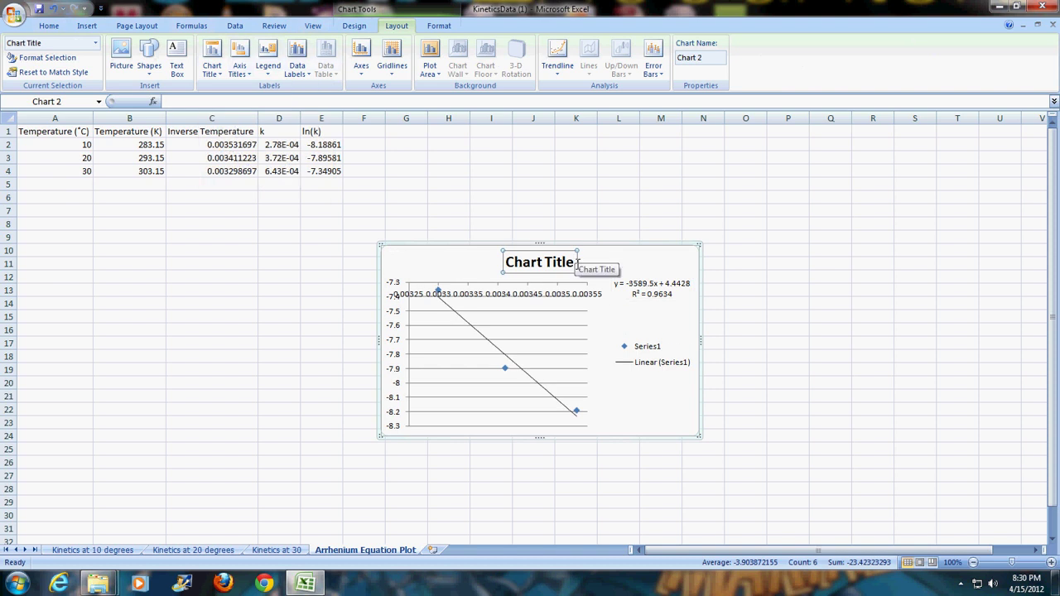
pyautogui.moveTo(575, 263); pyautogui.dragTo(511, 264)
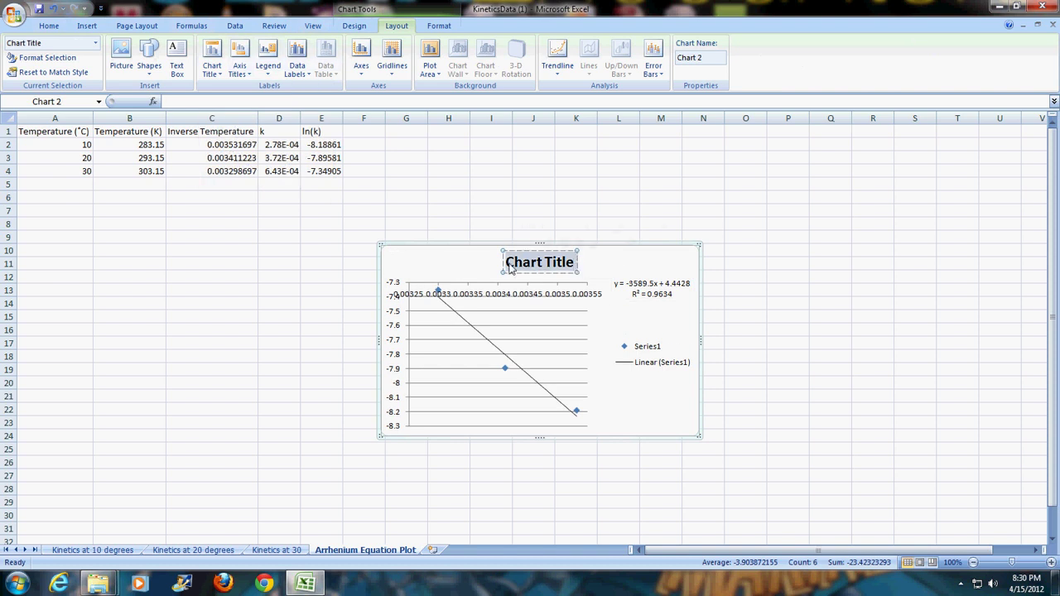
pyautogui.write('Arreh')
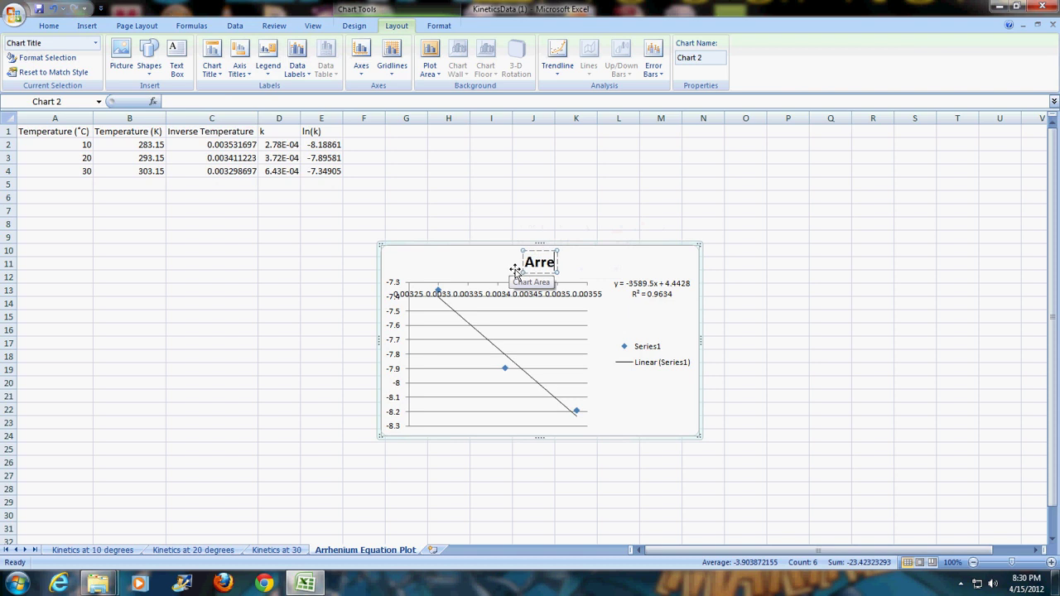
pyautogui.press('BackSpace')
pyautogui.press('BackSpace')
pyautogui.write('henius Plot fo')
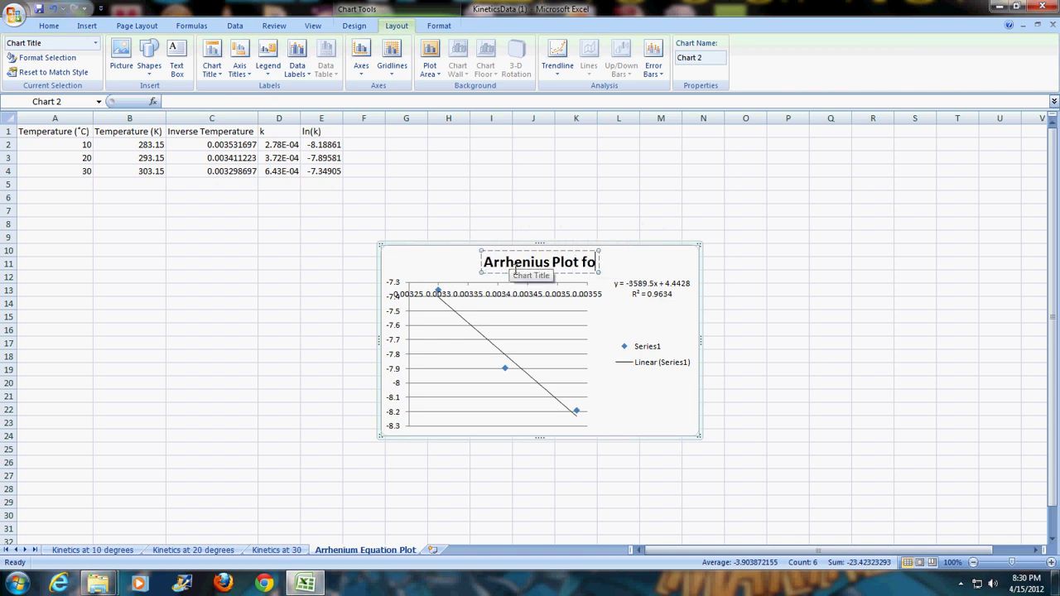
pyautogui.write('r Dissol')
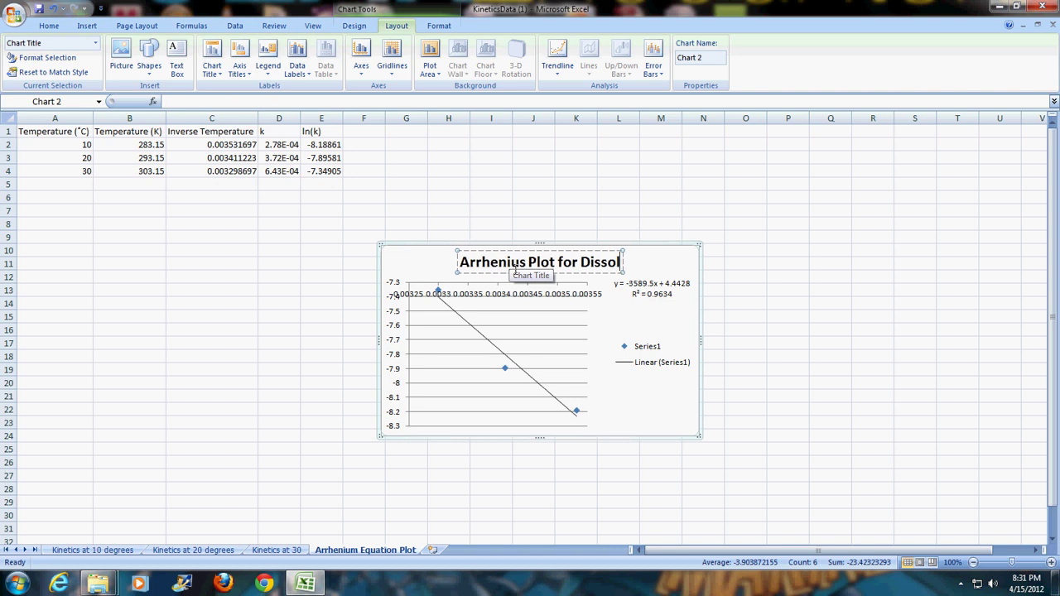
pyautogui.write('ution of Jaw')
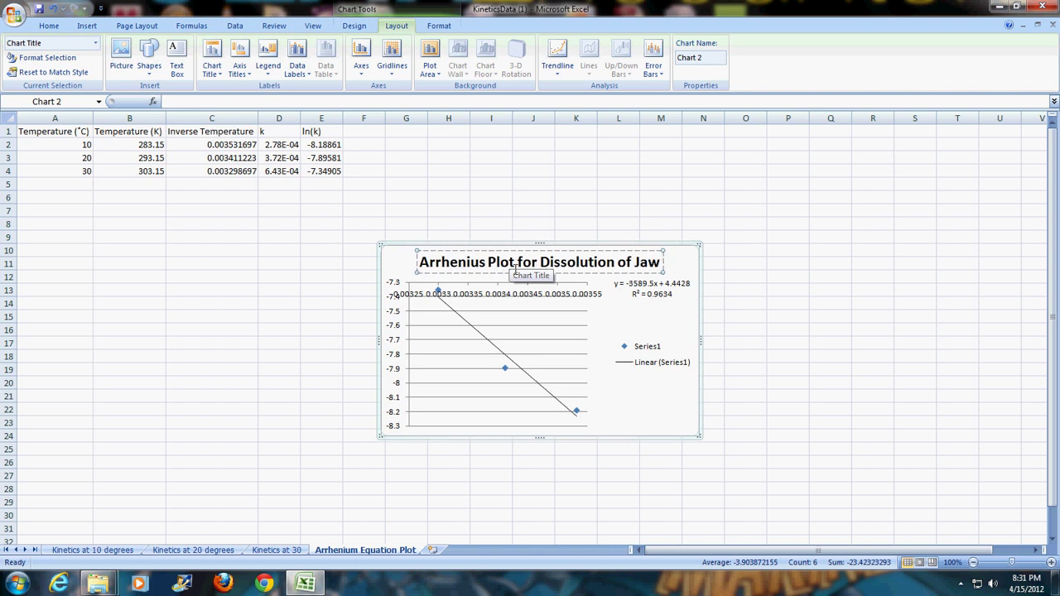
pyautogui.press('Return')
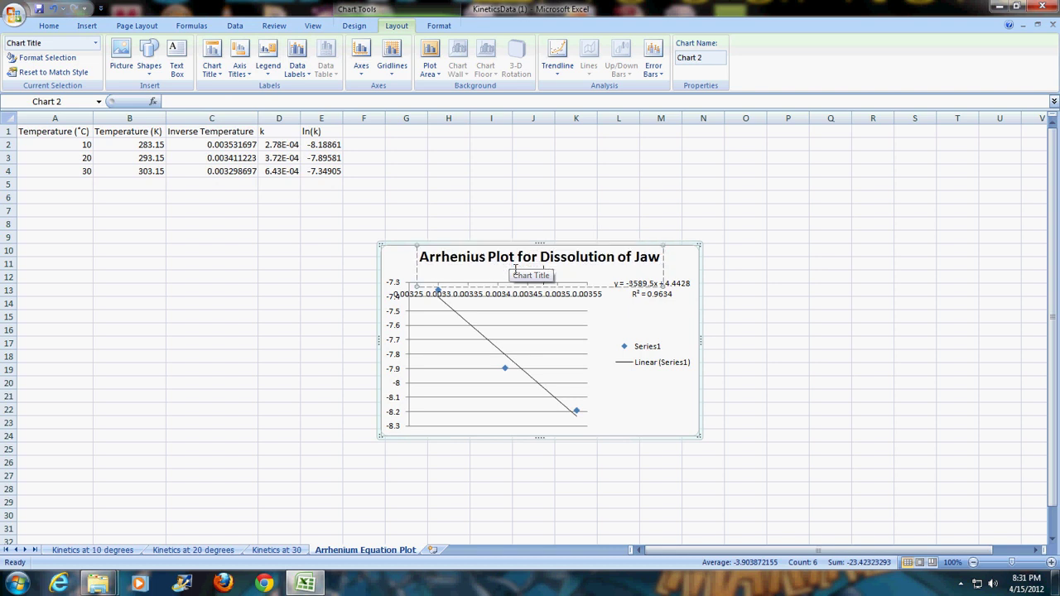
pyautogui.write('ker')
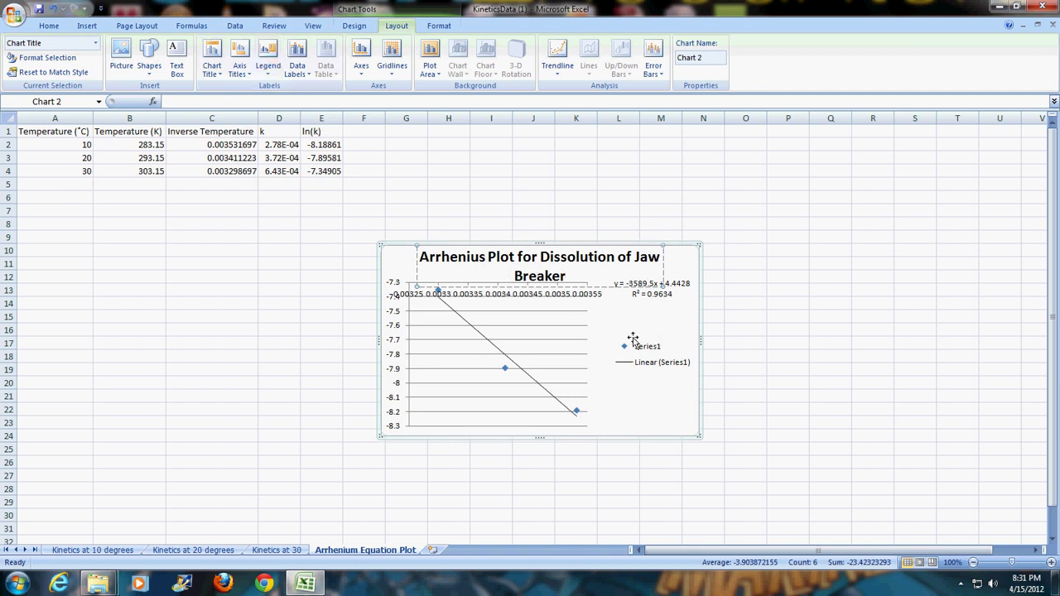
pyautogui.click(402, 257)
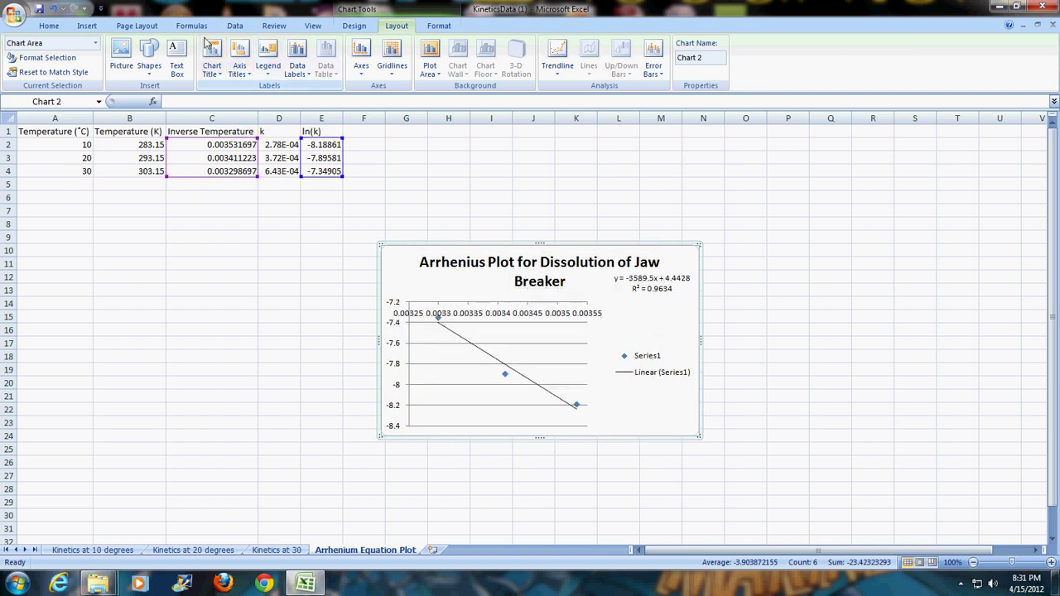
# - Add a horizontal axis title below the axis reading 'Inverse T (K-1)'
pyautogui.click(239, 65)
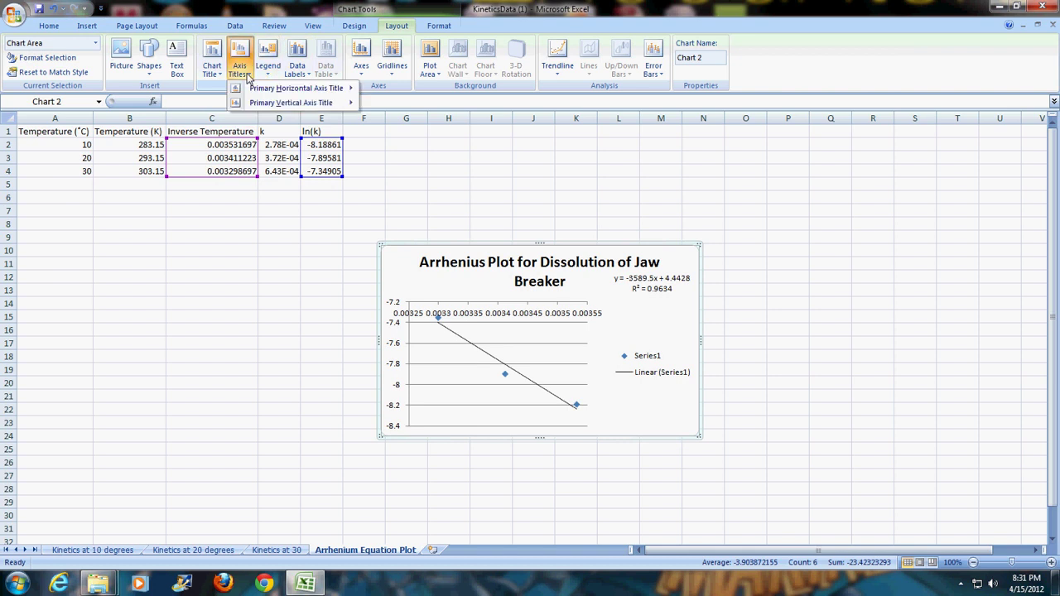
pyautogui.moveTo(257, 88)
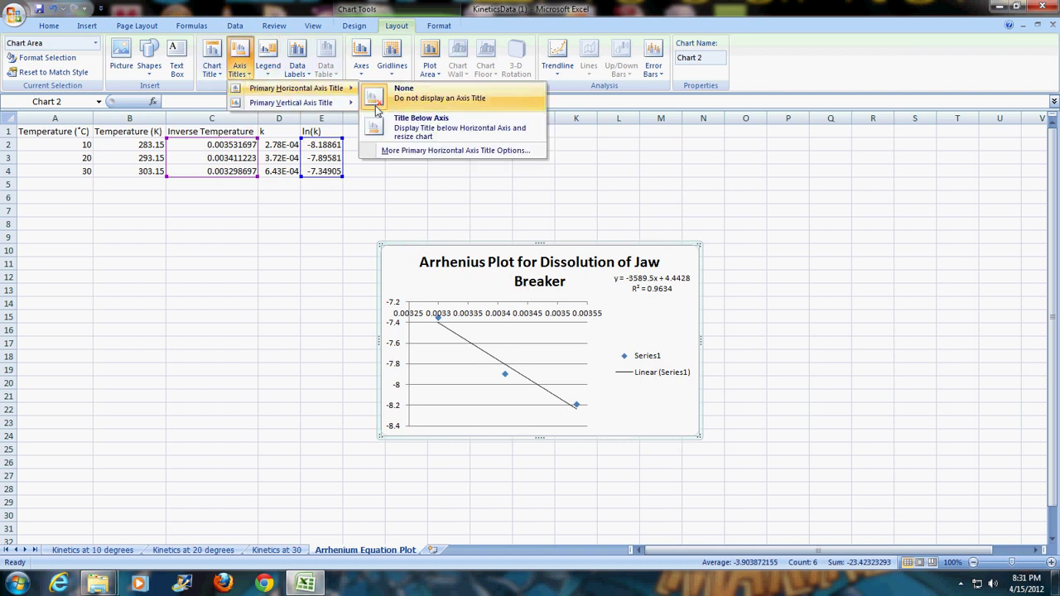
pyautogui.click(414, 126)
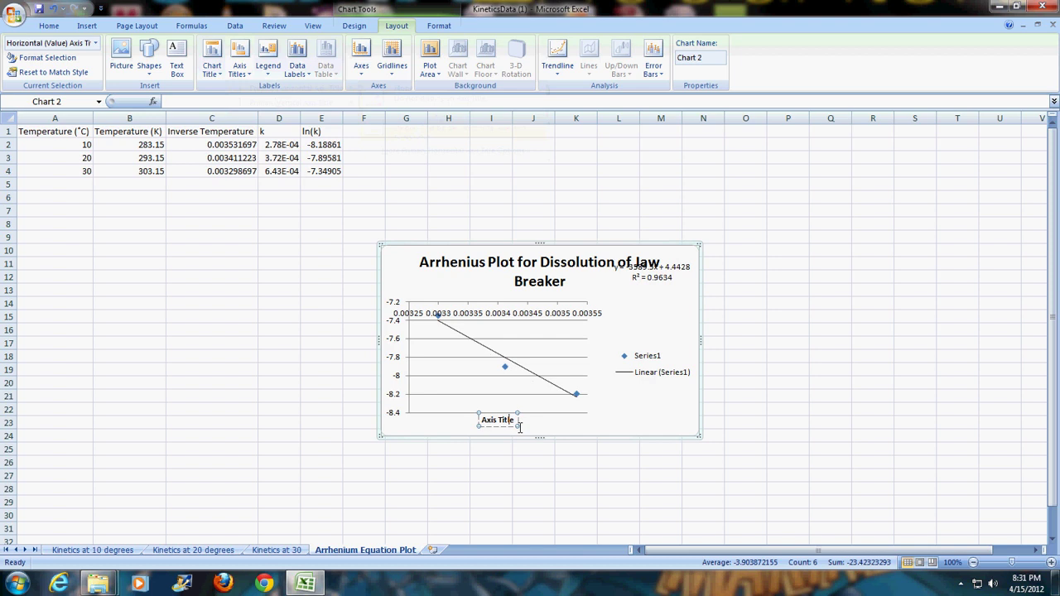
pyautogui.moveTo(520, 427); pyautogui.dragTo(484, 424)
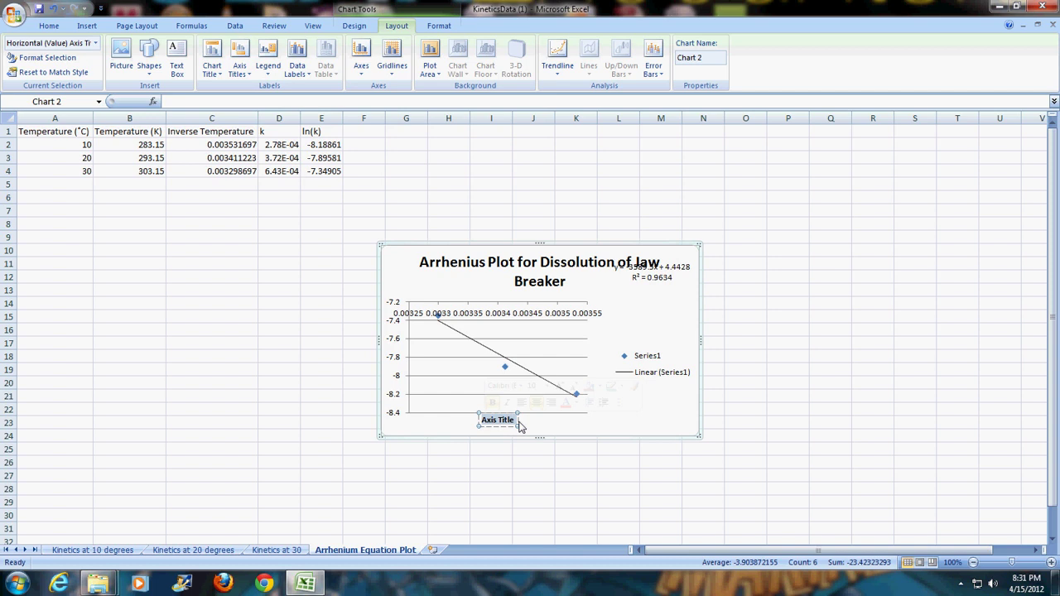
pyautogui.write('Inverse')
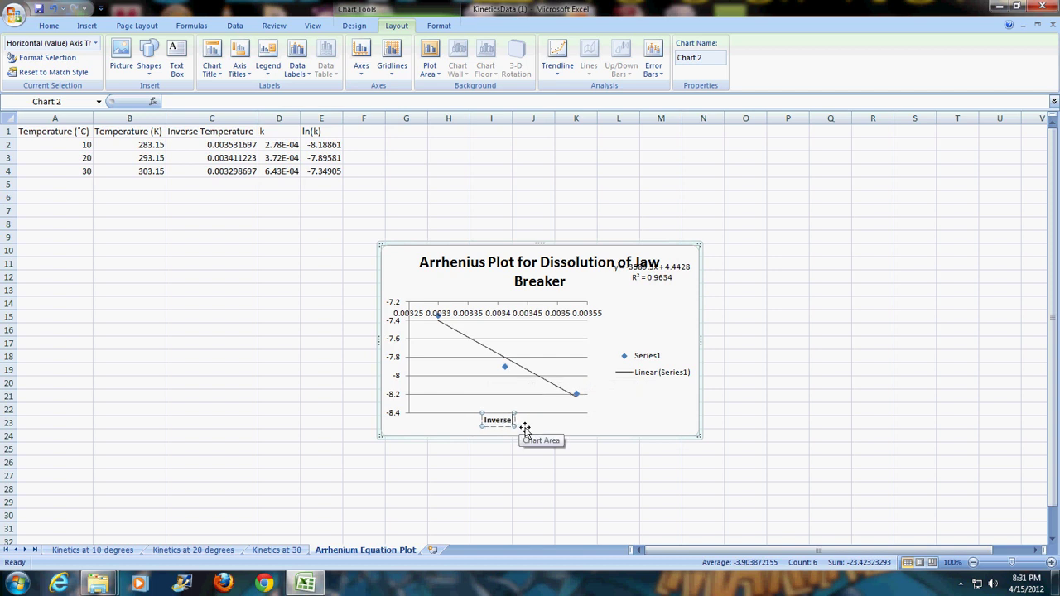
pyautogui.write(' T')
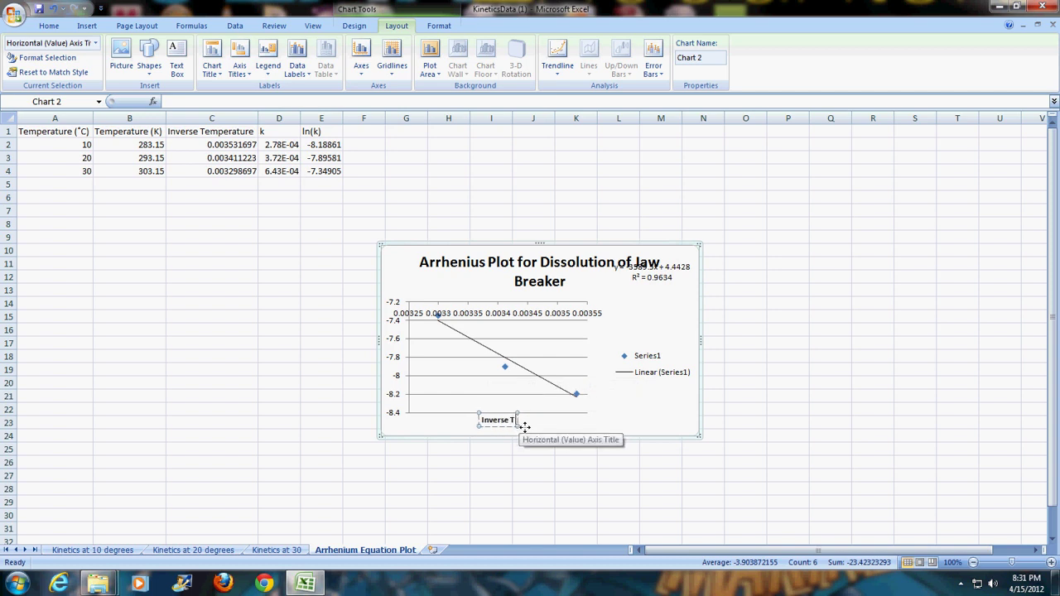
pyautogui.write(' (K')
pyautogui.write('-1)')
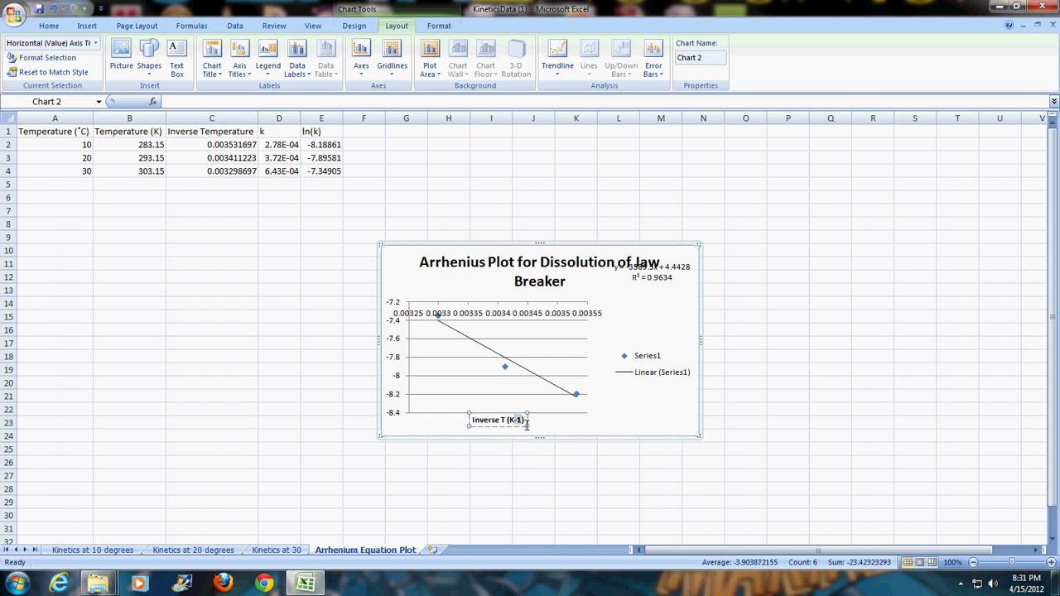
# - Format the -1 in the axis title as superscript
pyautogui.rightClick(521, 421)
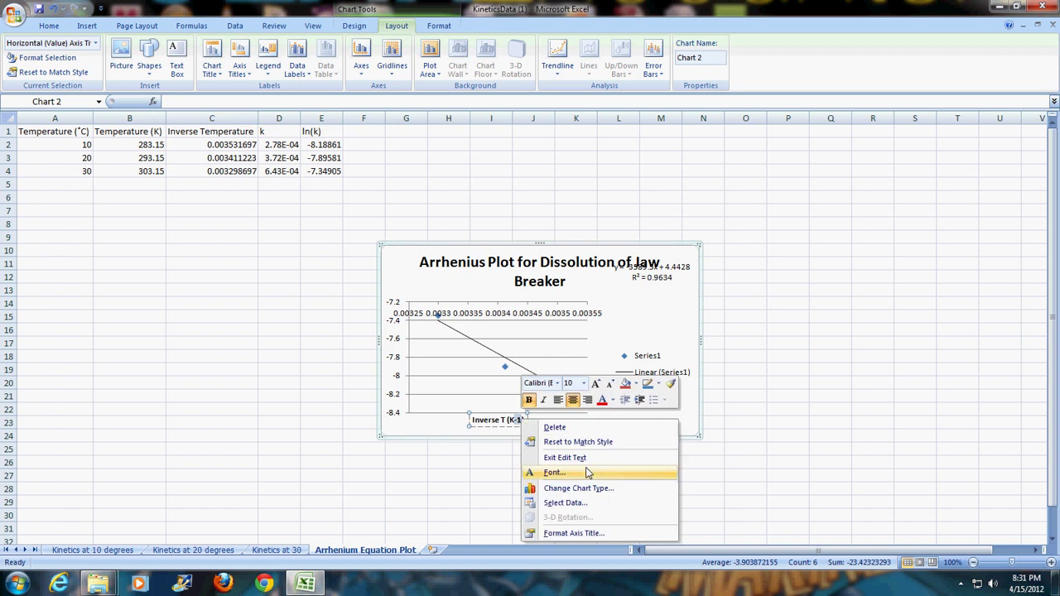
pyautogui.click(555, 472)
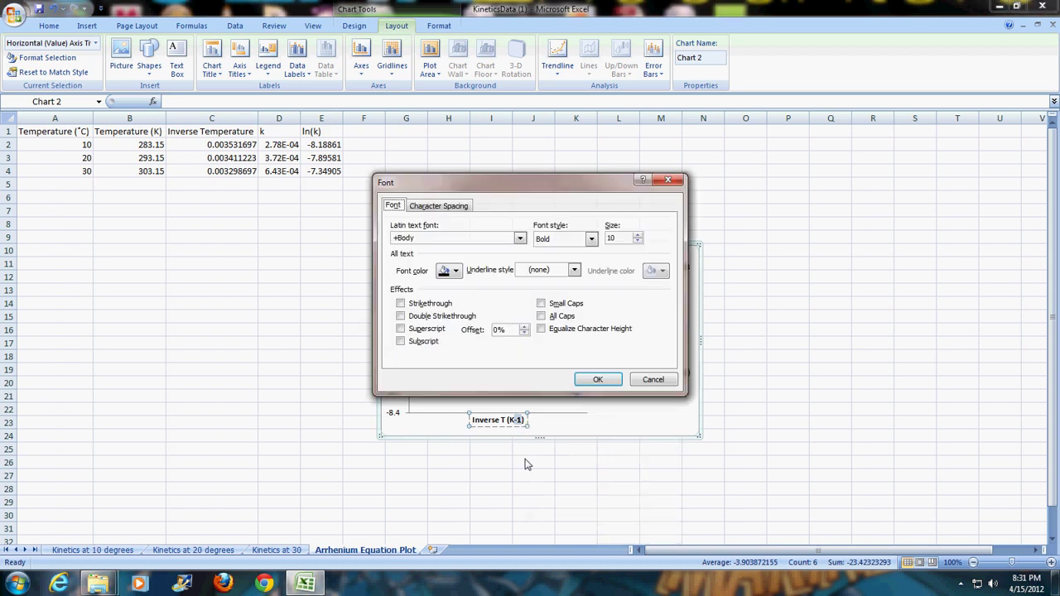
pyautogui.click(426, 331)
pyautogui.click(590, 382)
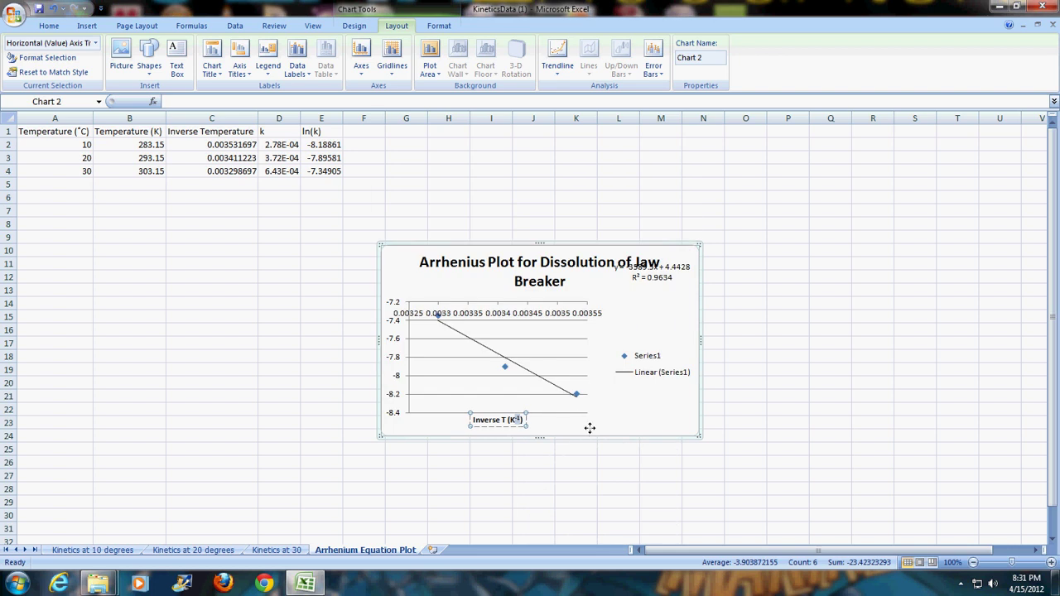
pyautogui.click(586, 428)
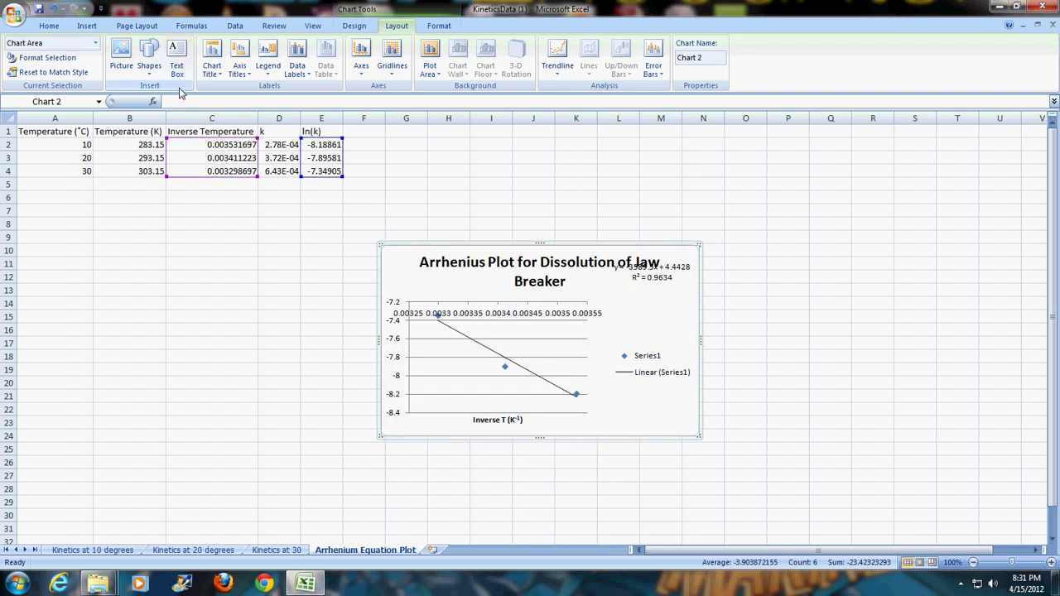
# - Add a rotated vertical axis title reading 'Natural log of k'
pyautogui.click(241, 72)
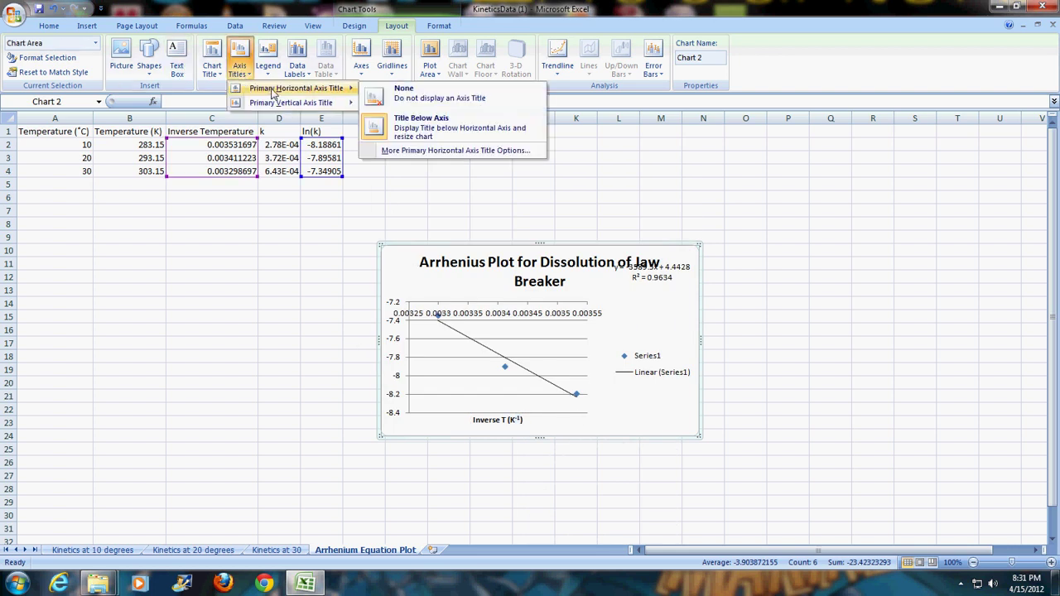
pyautogui.moveTo(282, 102)
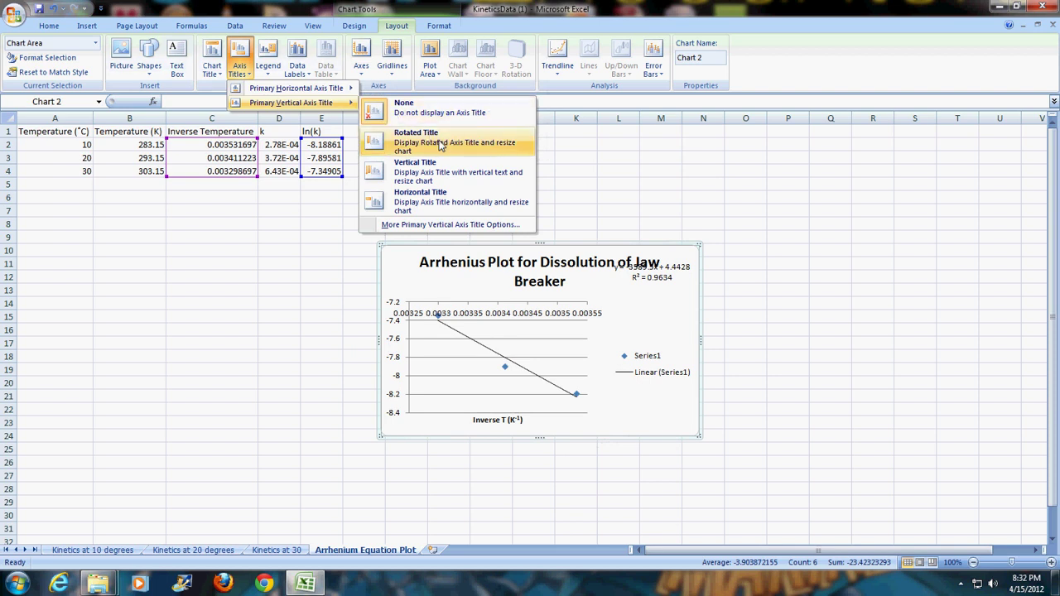
pyautogui.click(425, 167)
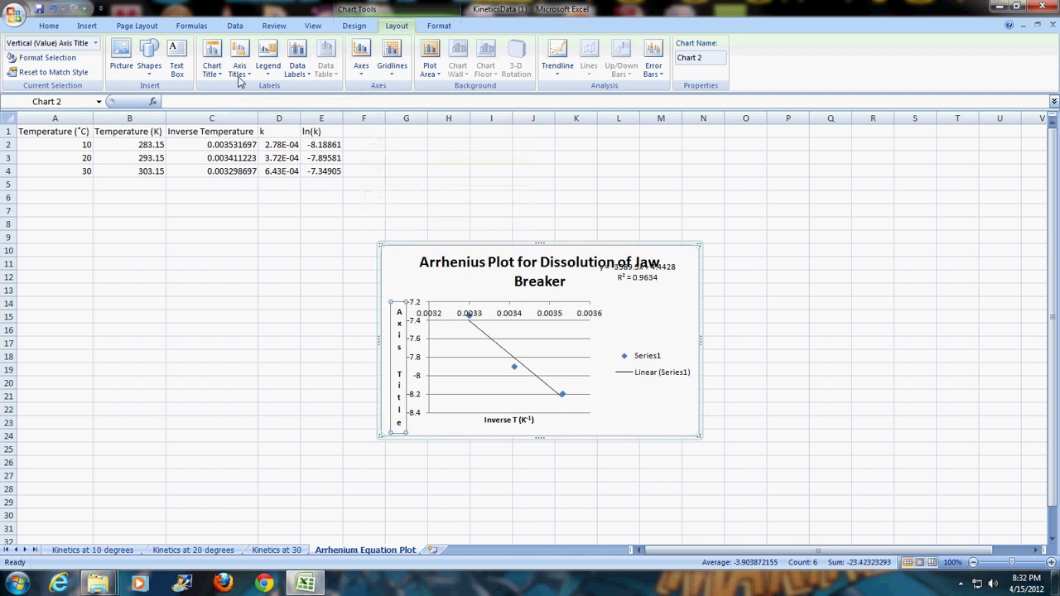
pyautogui.click(52, 8)
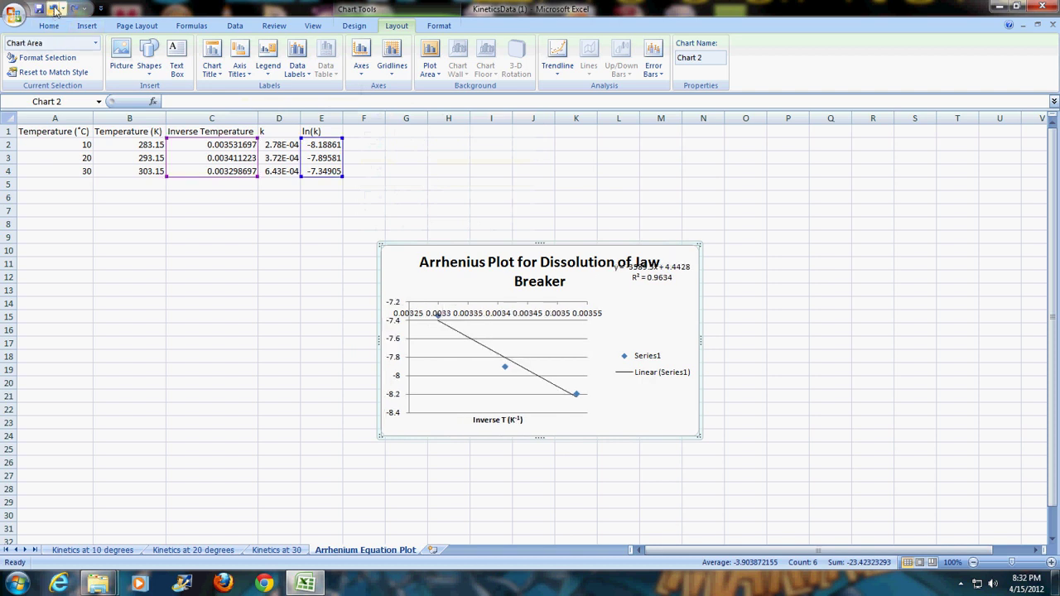
pyautogui.click(240, 73)
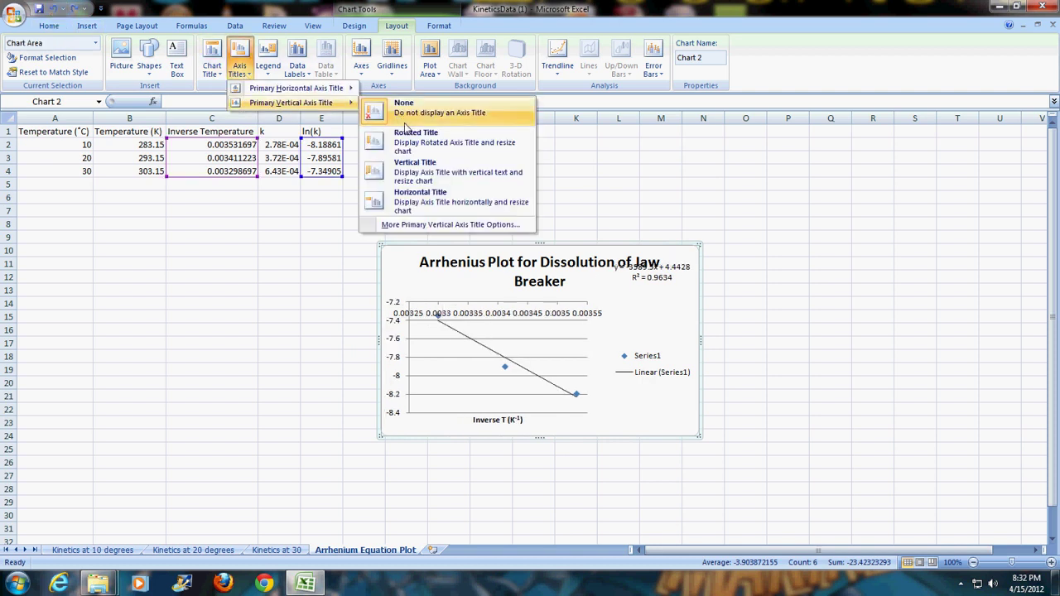
pyautogui.click(416, 141)
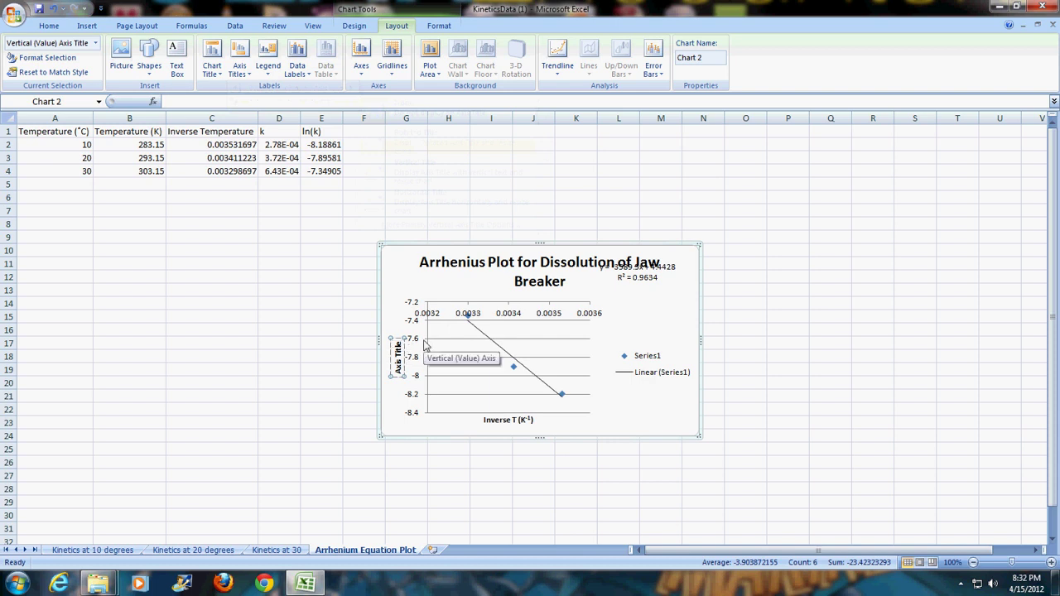
pyautogui.write('ln(k)')
pyautogui.press('BackSpace')
pyautogui.write('Natural log of k')
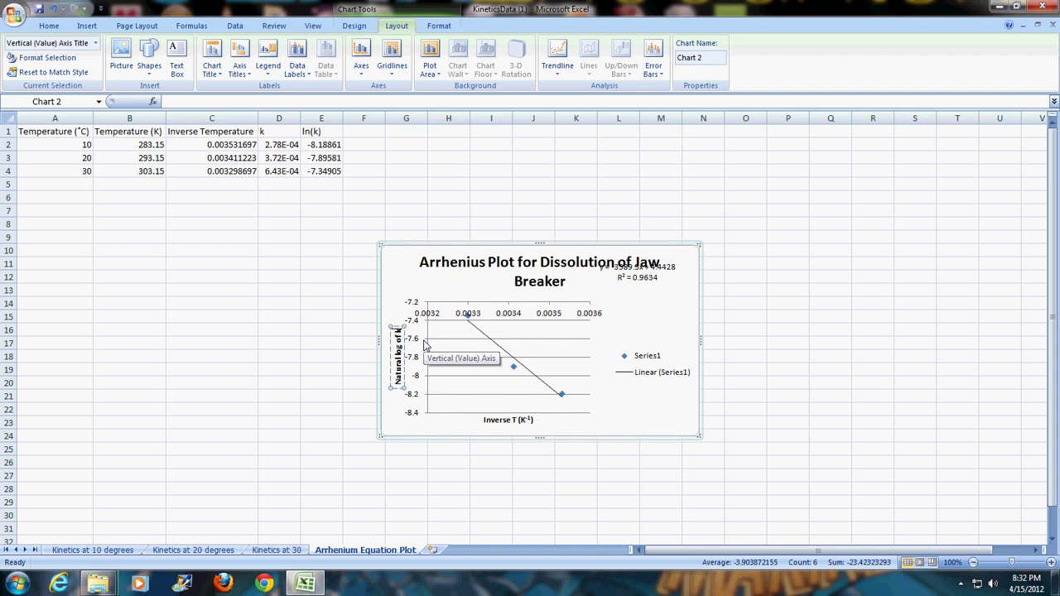
pyautogui.click(643, 329)
# - Move the trendline equation label off the title to sit beside the plot area
pyautogui.click(640, 282)
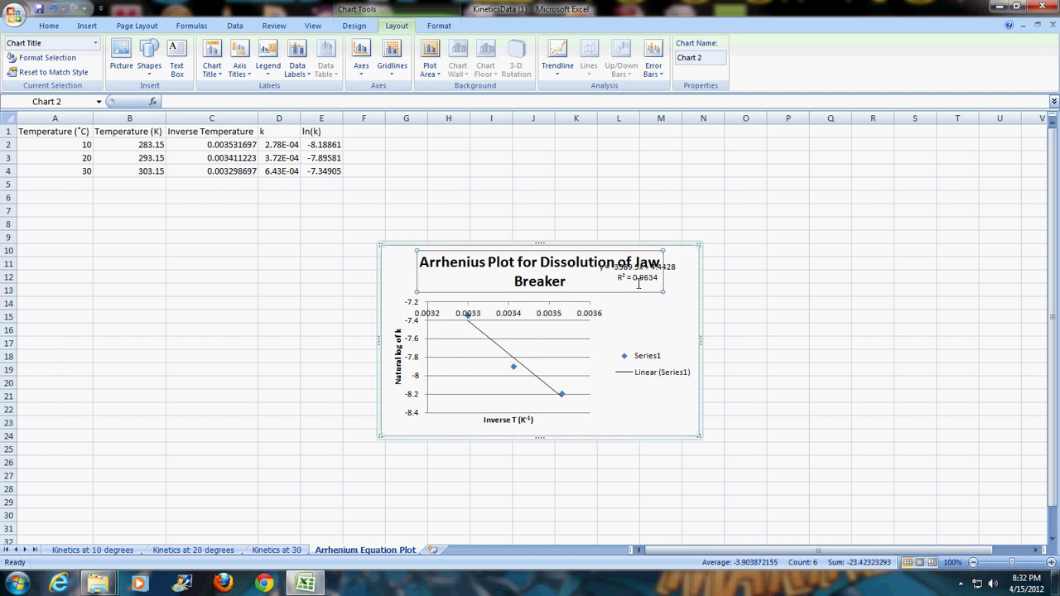
pyautogui.click(679, 270)
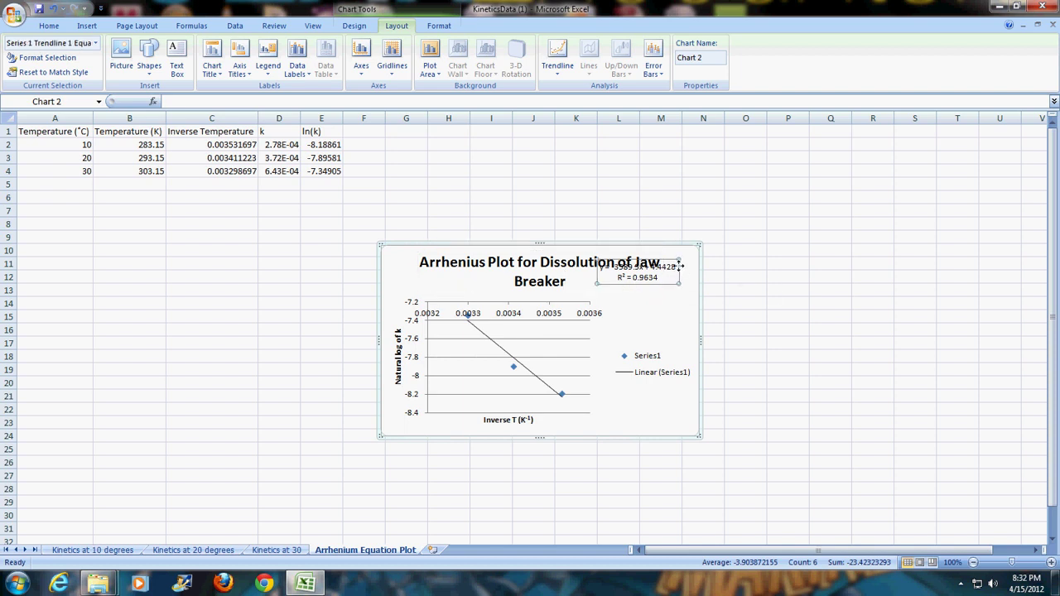
pyautogui.moveTo(678, 266); pyautogui.dragTo(681, 284)
pyautogui.moveTo(683, 310); pyautogui.dragTo(691, 300)
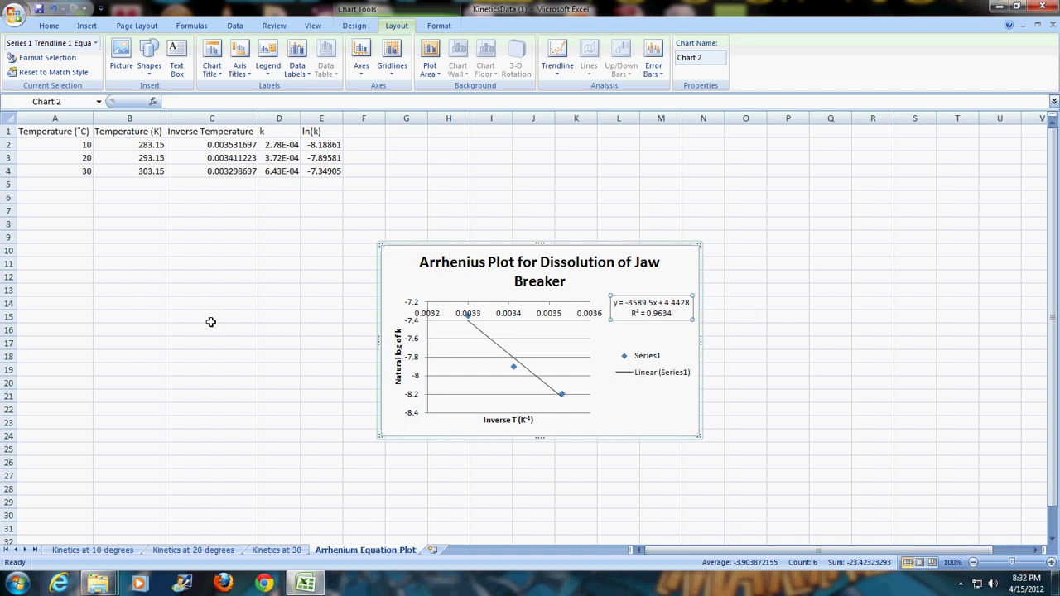
# - Label B11 'Activation Energy' and enter =3589.5*8.314 in C11, showing 29843.103
pyautogui.click(149, 268)
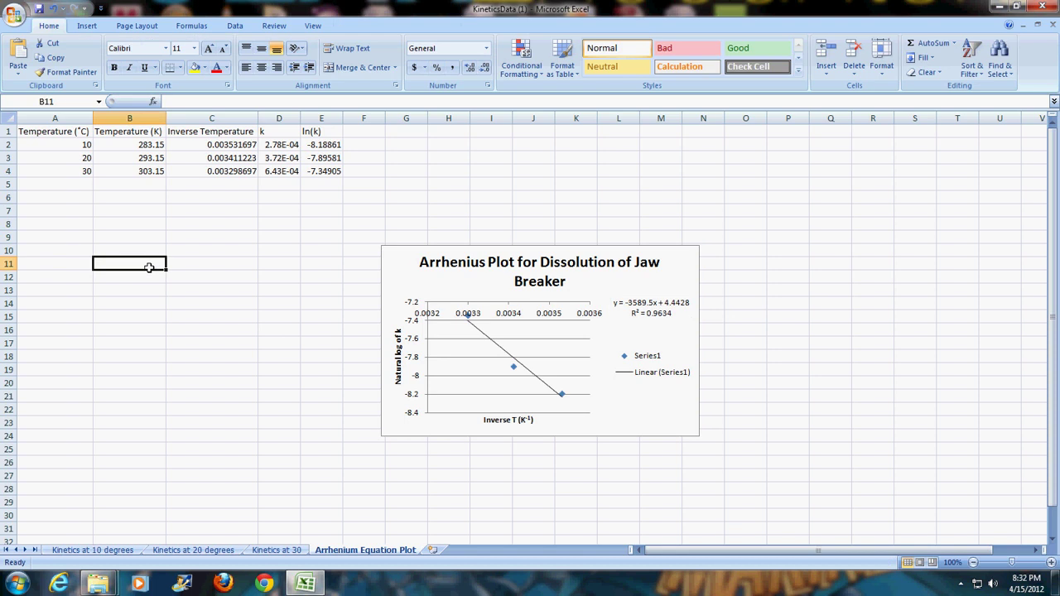
pyautogui.write('Activation En')
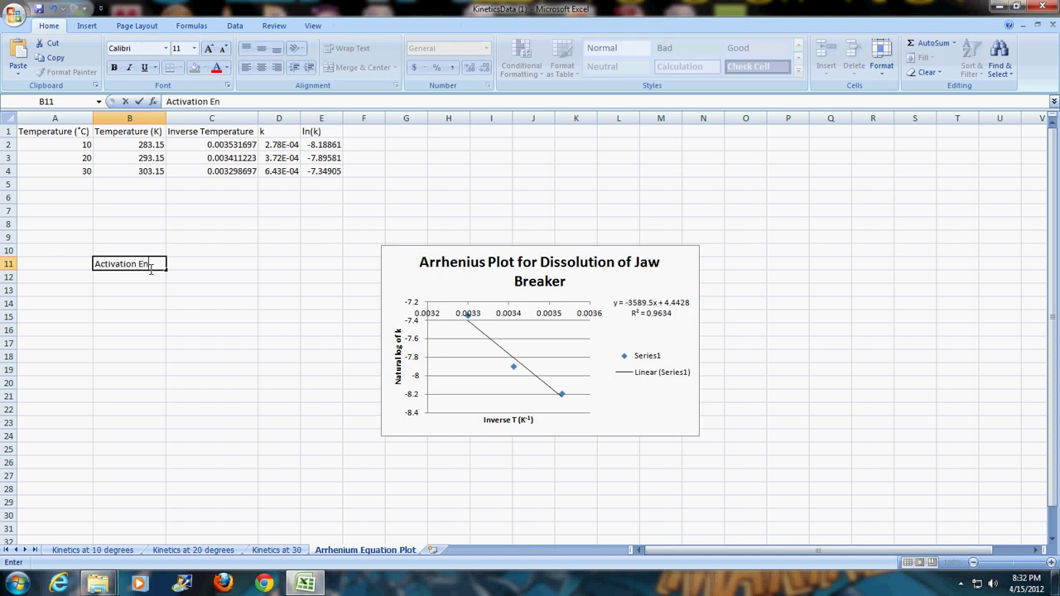
pyautogui.write('ergy')
pyautogui.press('Tab')
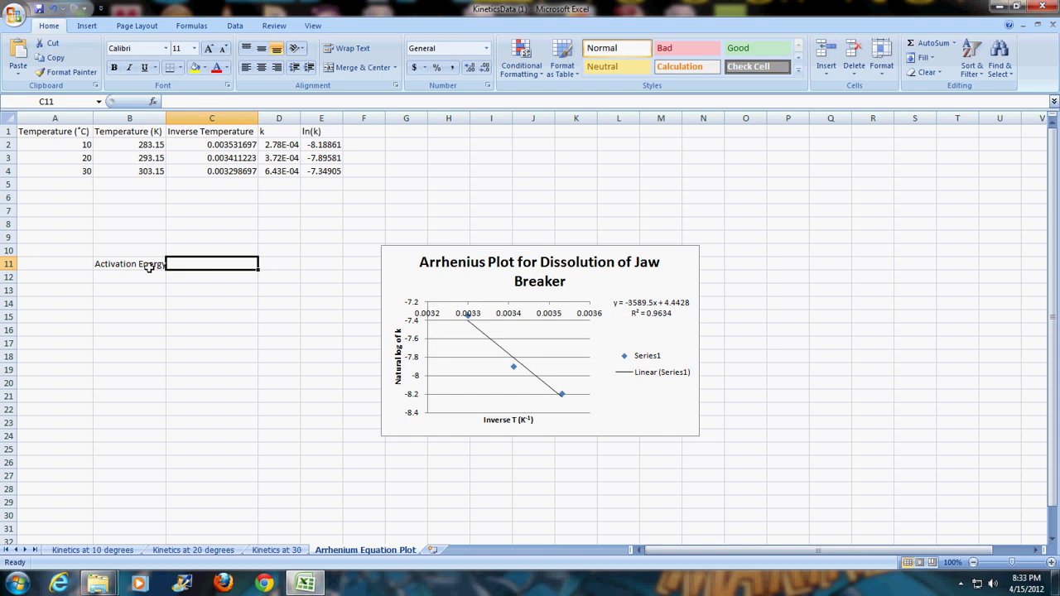
pyautogui.write('=')
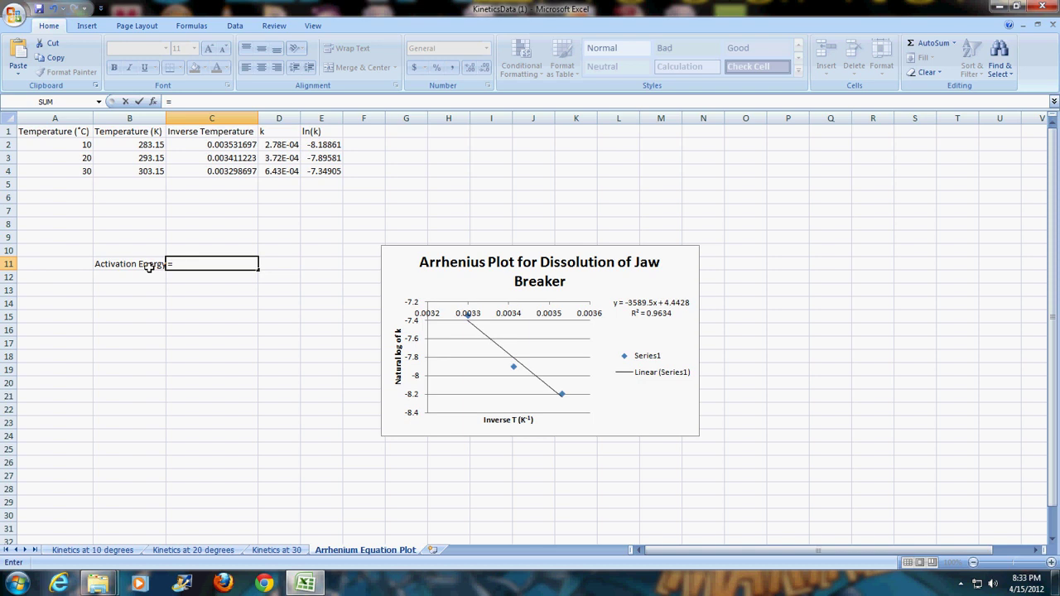
pyautogui.write('3589.5*8.314')
pyautogui.click(149, 272)
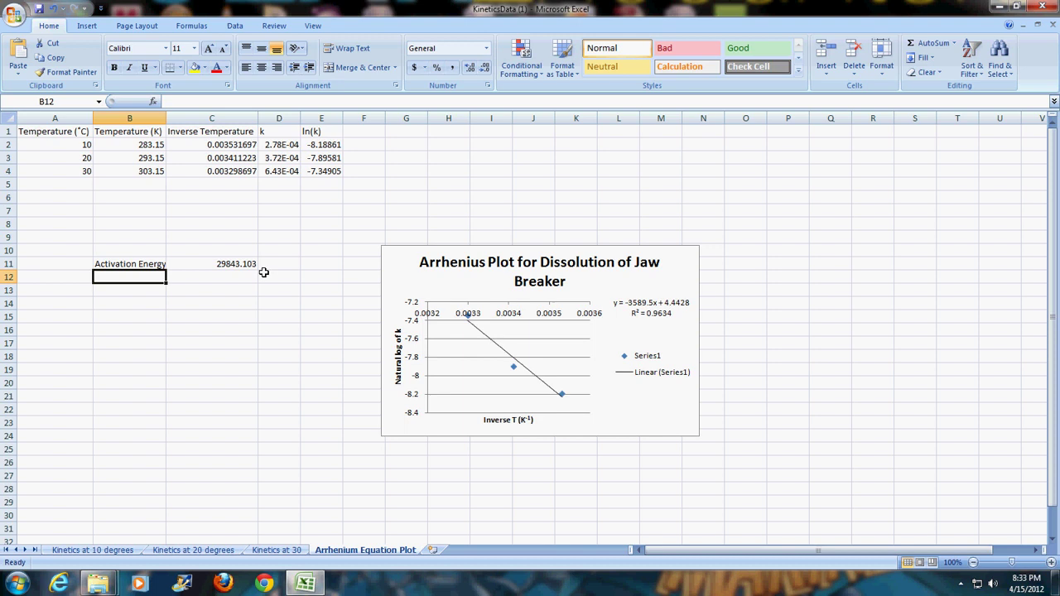
# - Label B12 'A' and enter =EXP(4.4428) in C12, giving 85.01264414
pyautogui.write('Activation Energy')
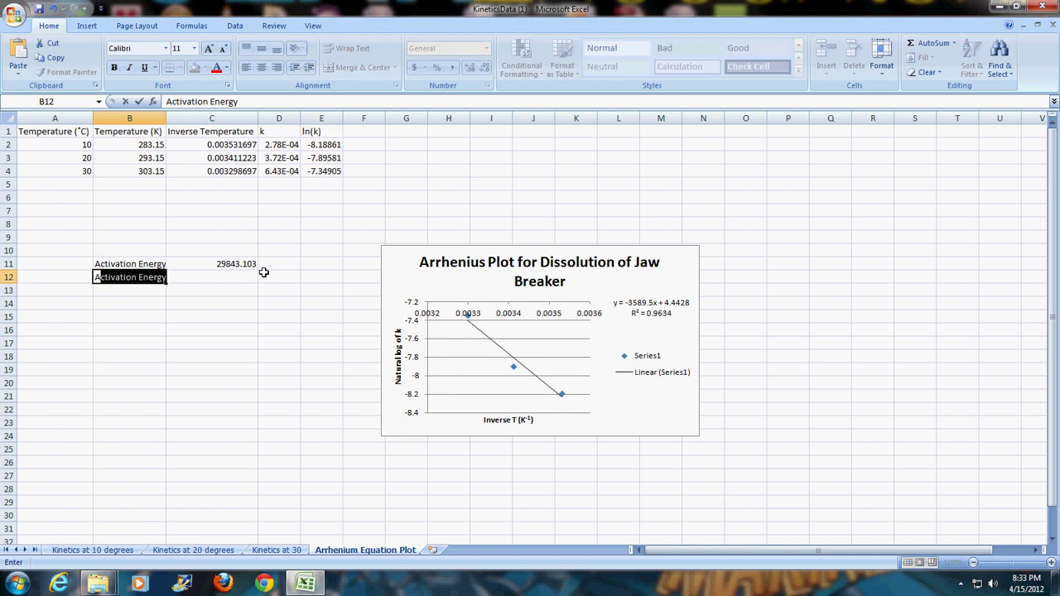
pyautogui.press('Tab')
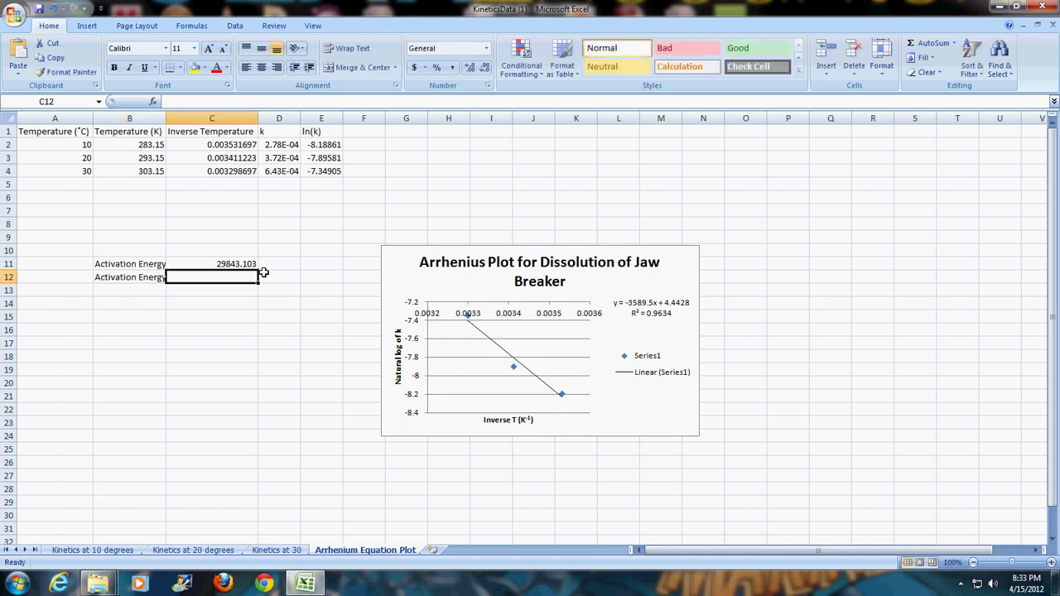
pyautogui.click(152, 281)
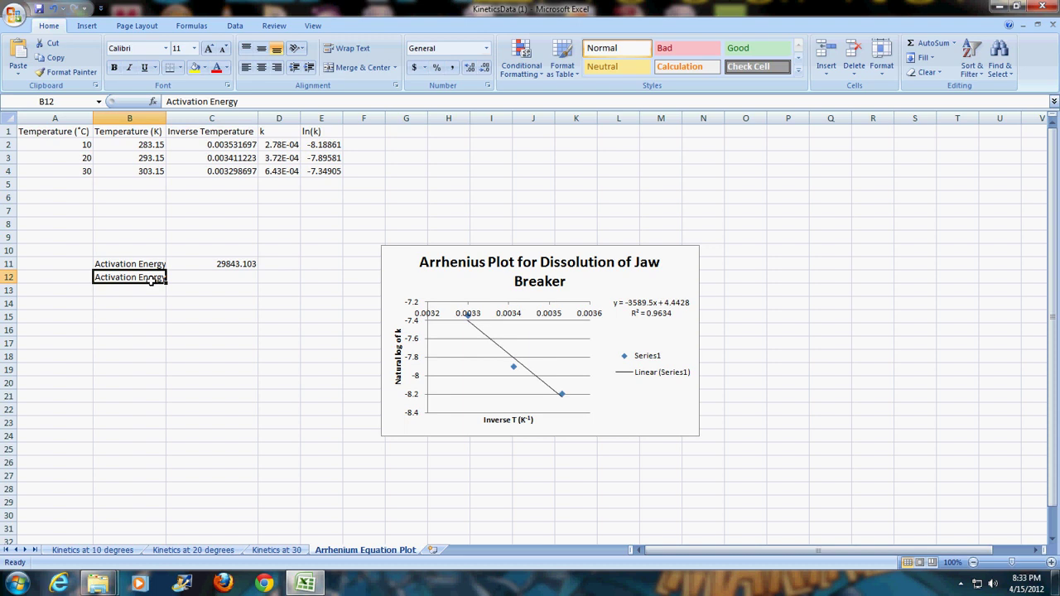
pyautogui.press('BackSpace')
pyautogui.write('A')
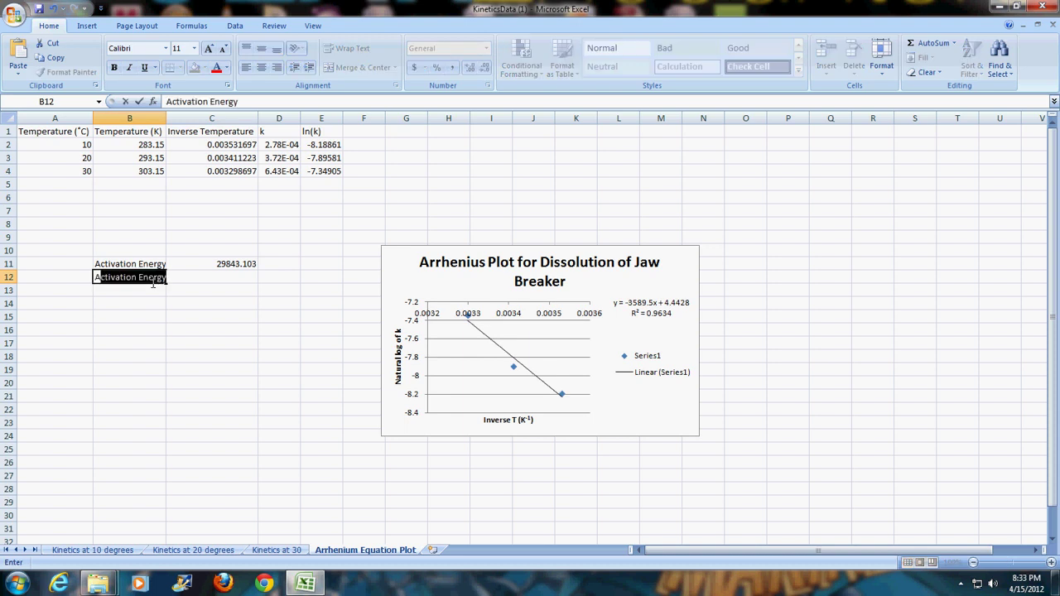
pyautogui.press('Delete')
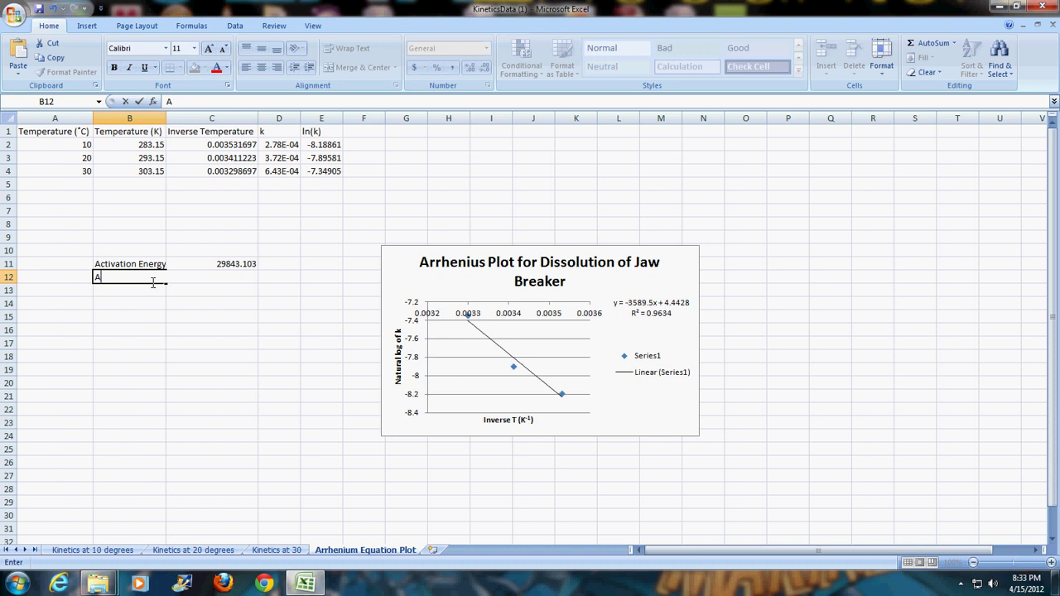
pyautogui.press('Tab')
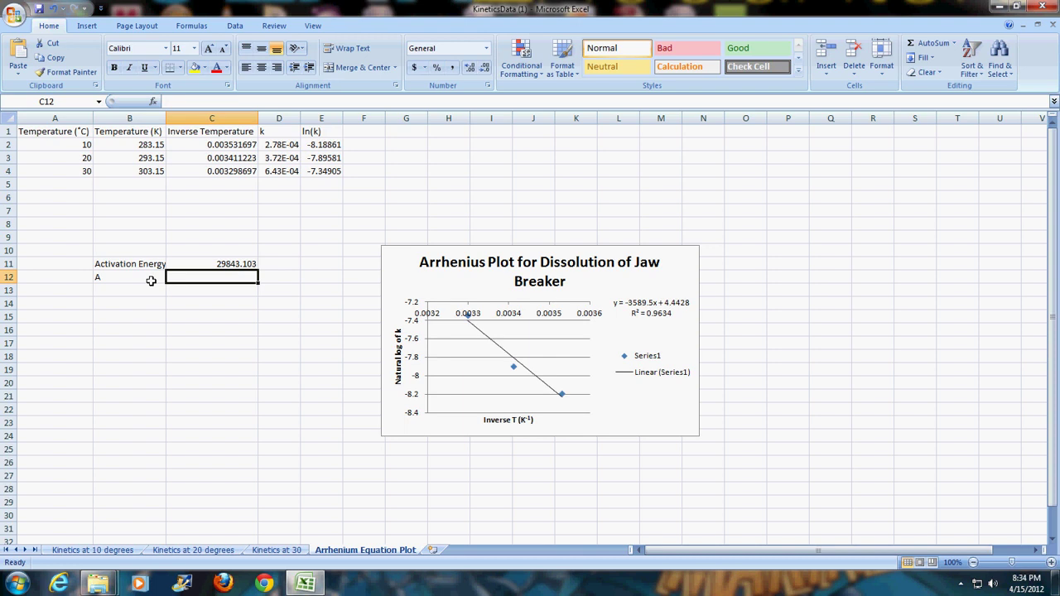
pyautogui.write('@exp')
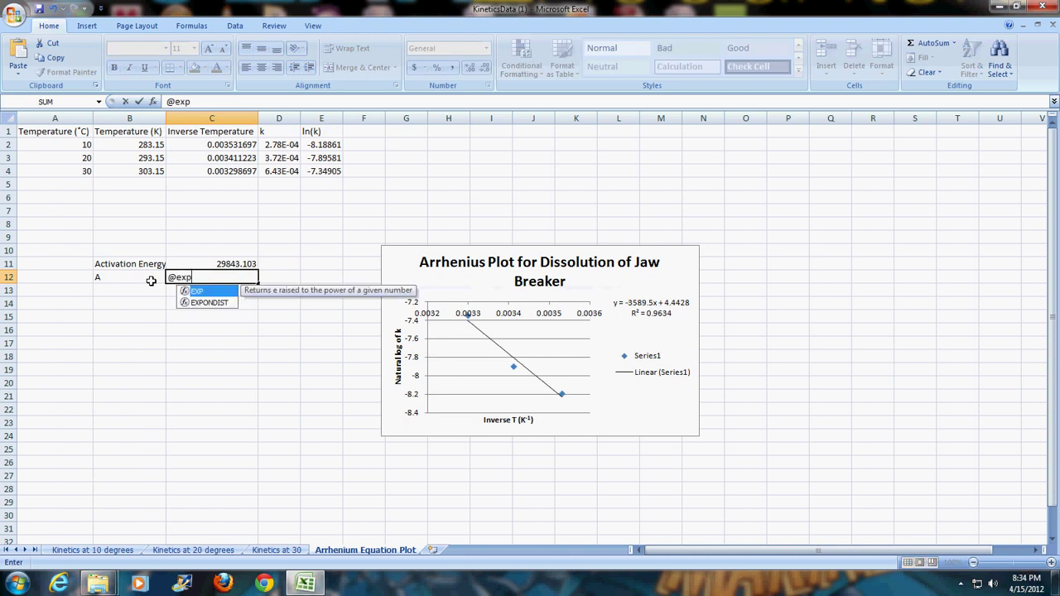
pyautogui.write('(')
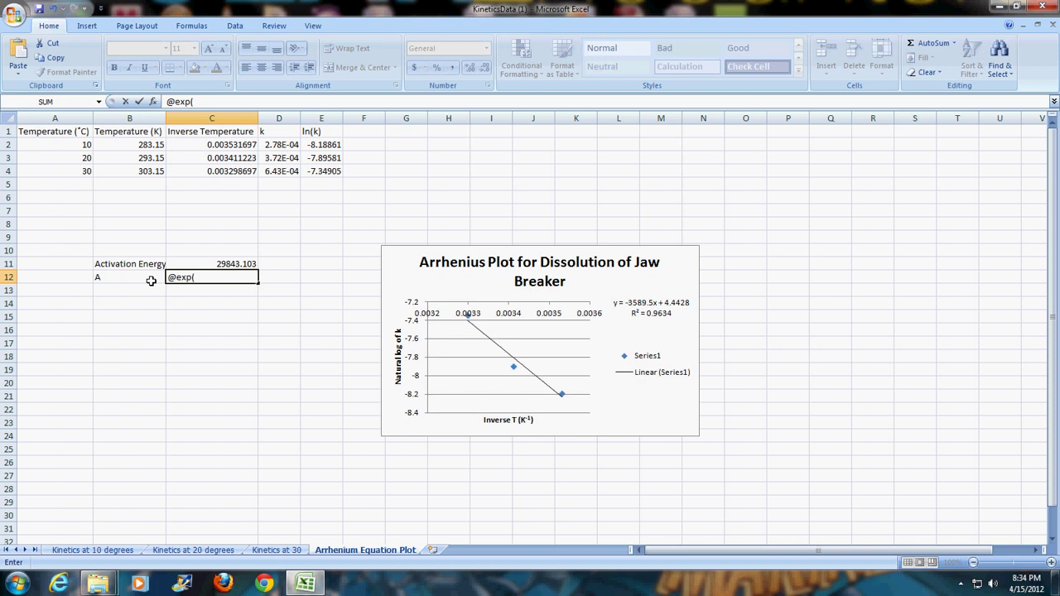
pyautogui.write('4.4428)')
pyautogui.click(150, 283)
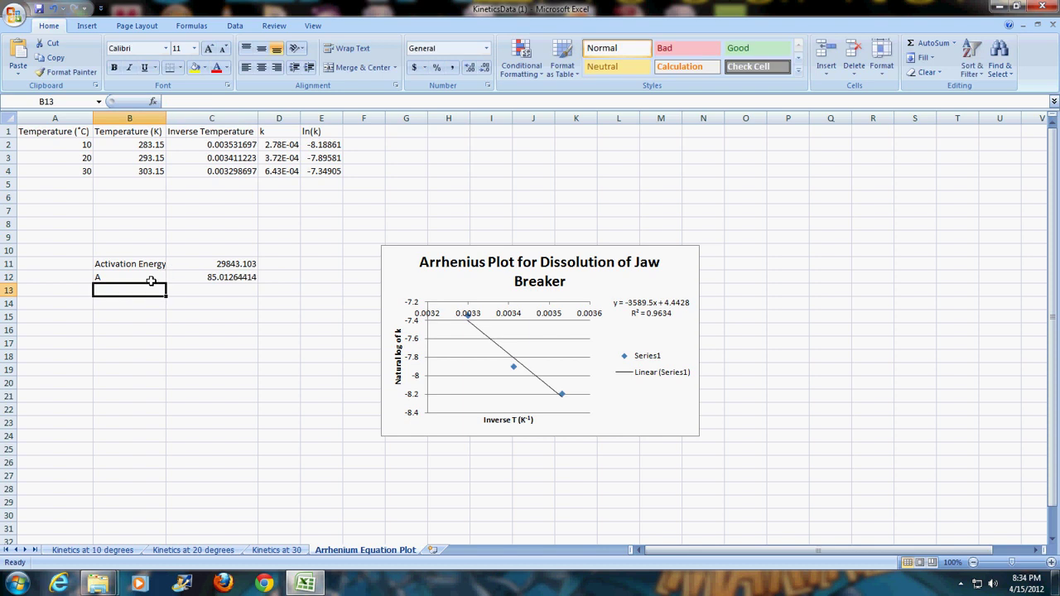